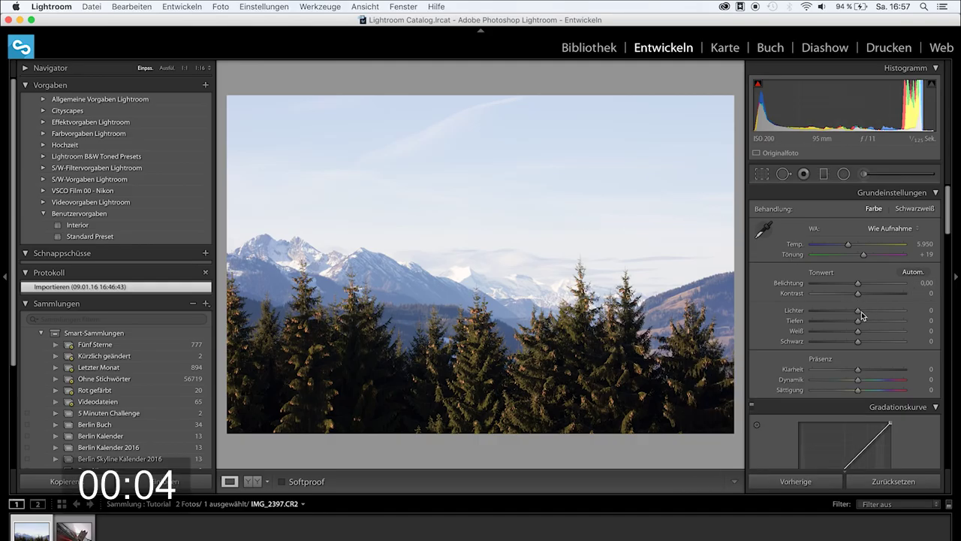
Set Shadows to +24, Highlights -66, Whites +26 and Blacks -16, checking clipping with Alt.
mouse_move(859, 321)
mouse_down()
mouse_move(870, 322)
mouse_move(828, 313)
mouse_up()
click(842, 307)
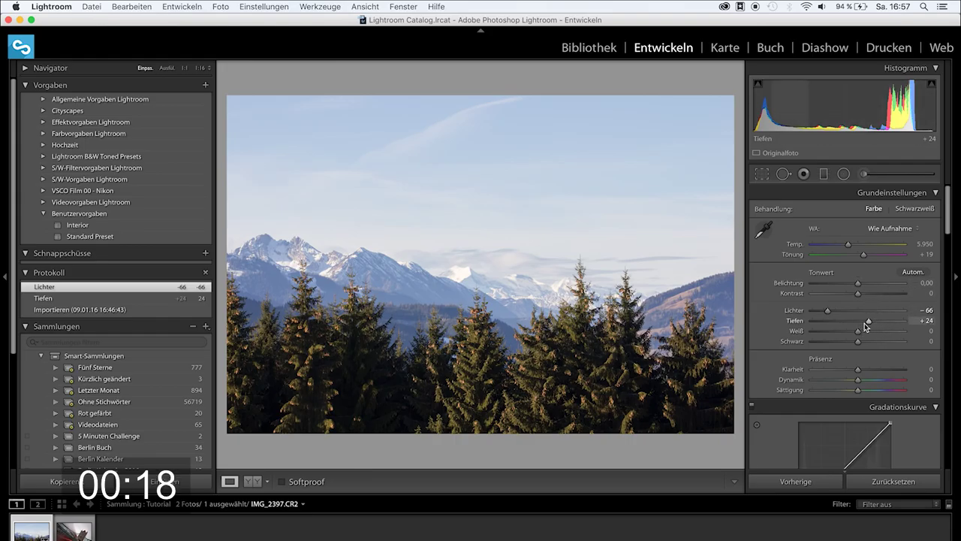
drag(859, 331, 868, 331)
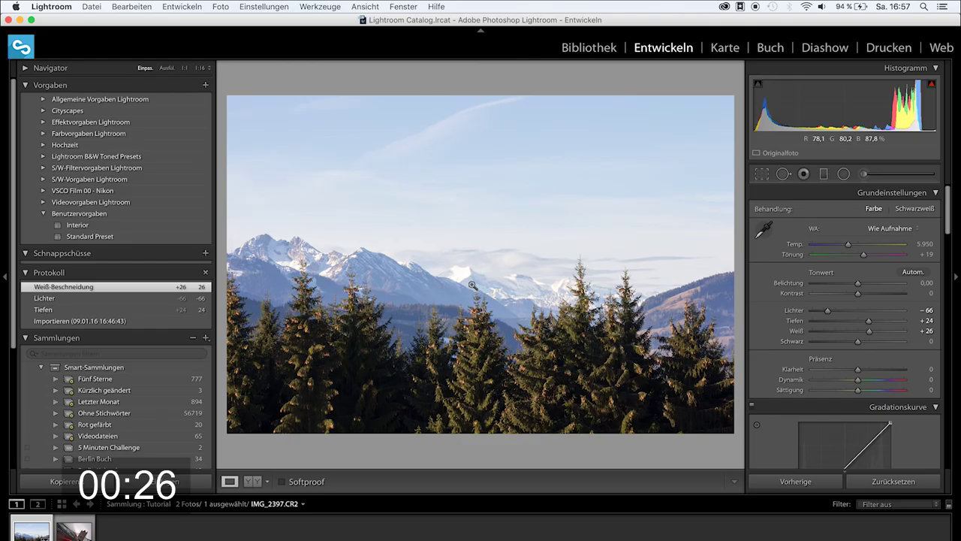
key(alt)
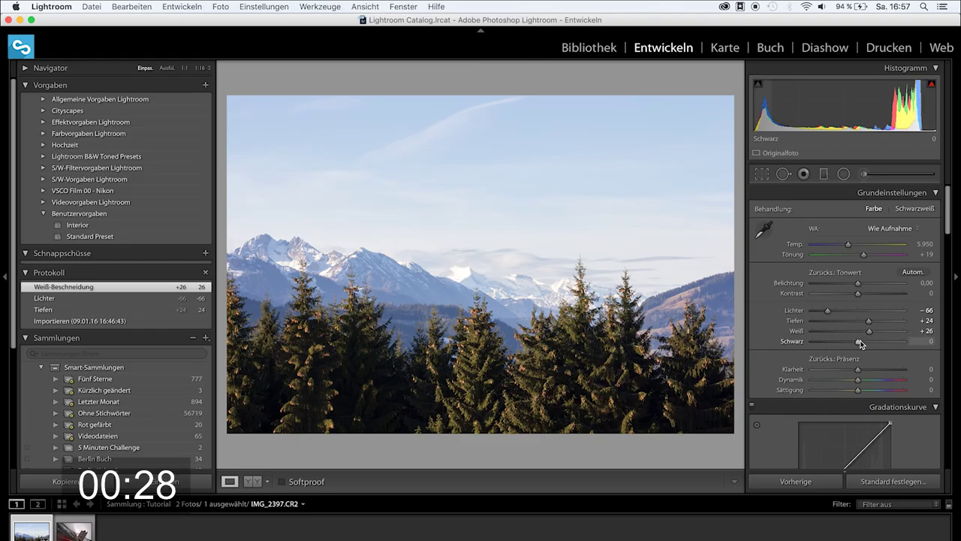
drag(860, 344, 854, 342)
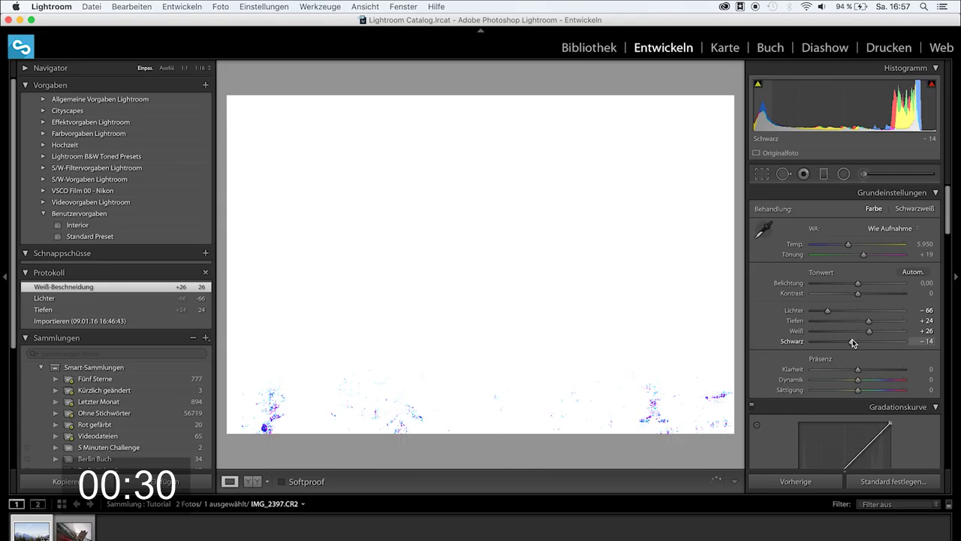
drag(853, 343, 849, 342)
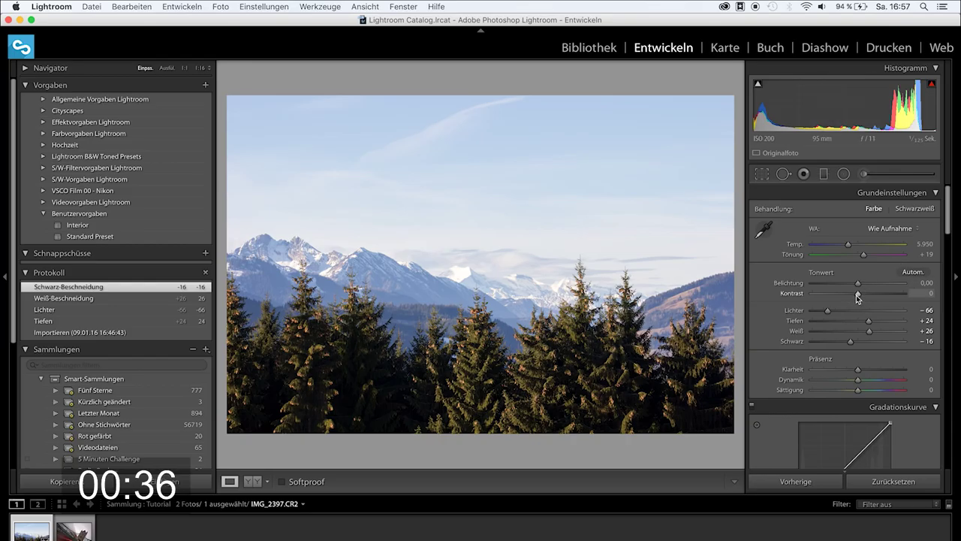
Add a sky-to-treetops graduated filter with Exposure -0.75 and Temperature -7.
click(824, 174)
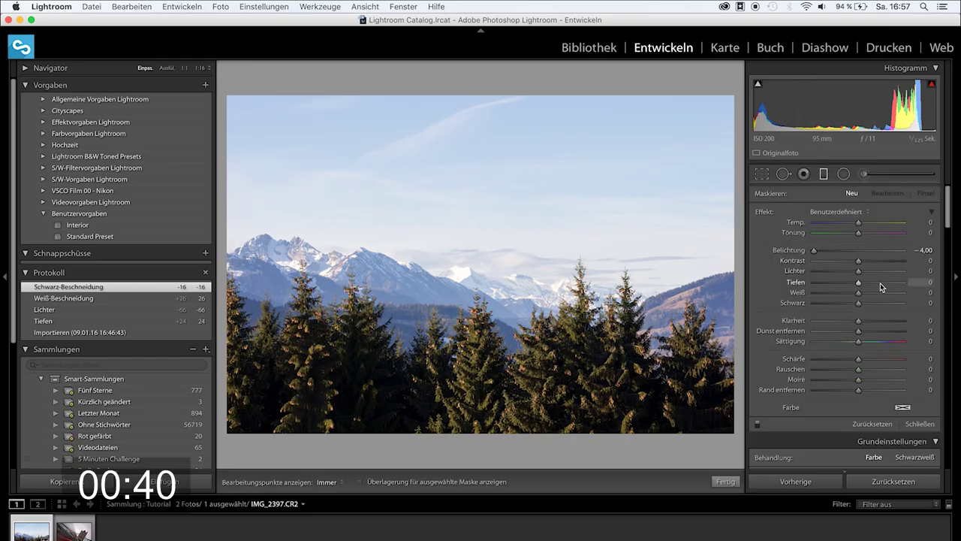
drag(833, 251, 849, 253)
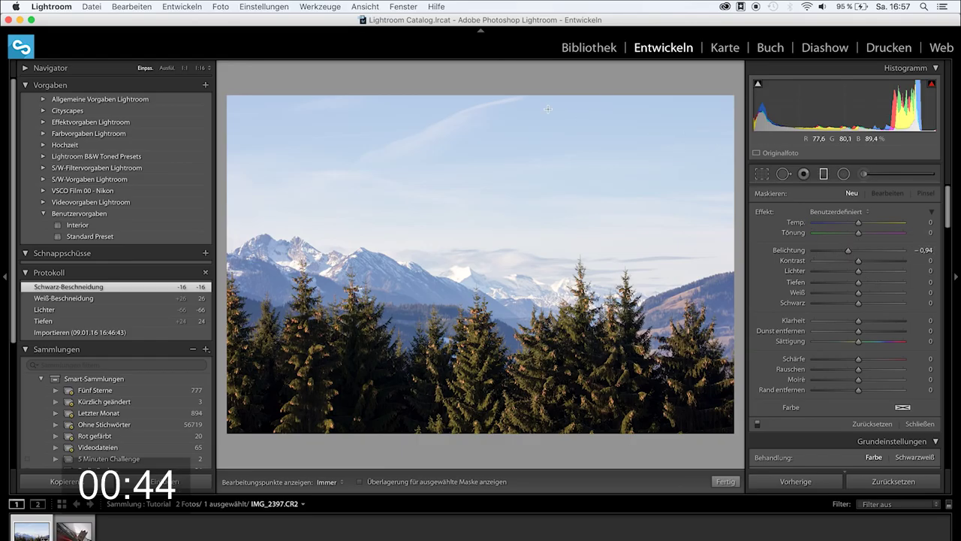
drag(470, 117, 466, 363)
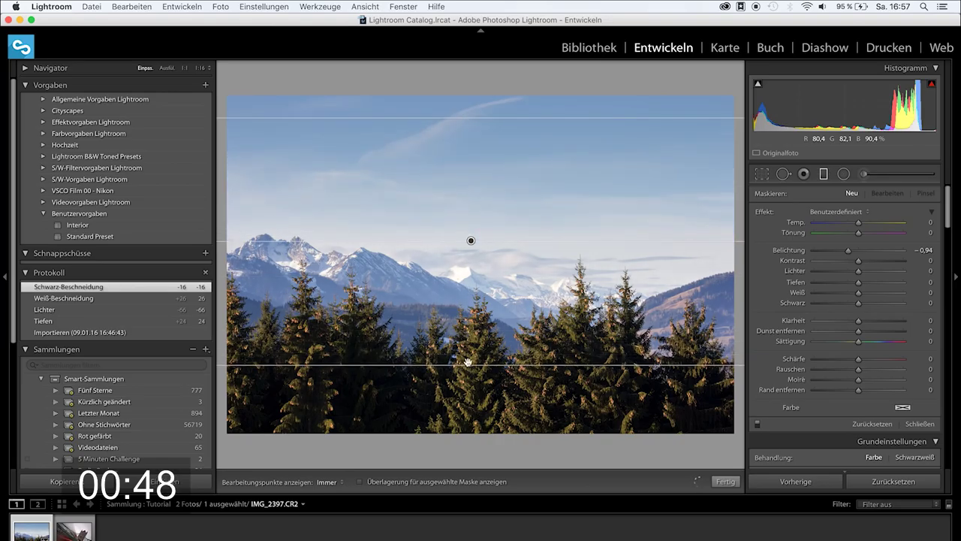
drag(466, 362, 465, 364)
drag(854, 255, 851, 255)
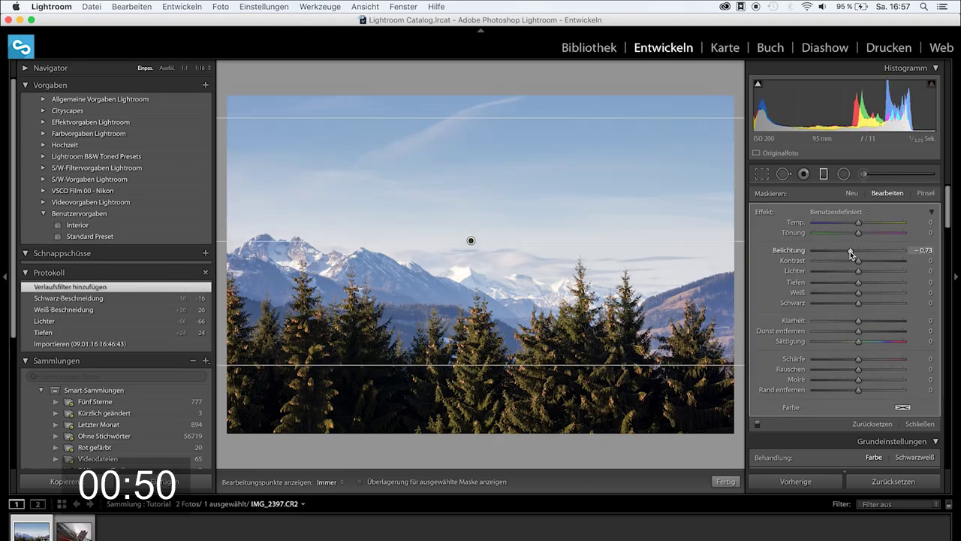
key(Up)
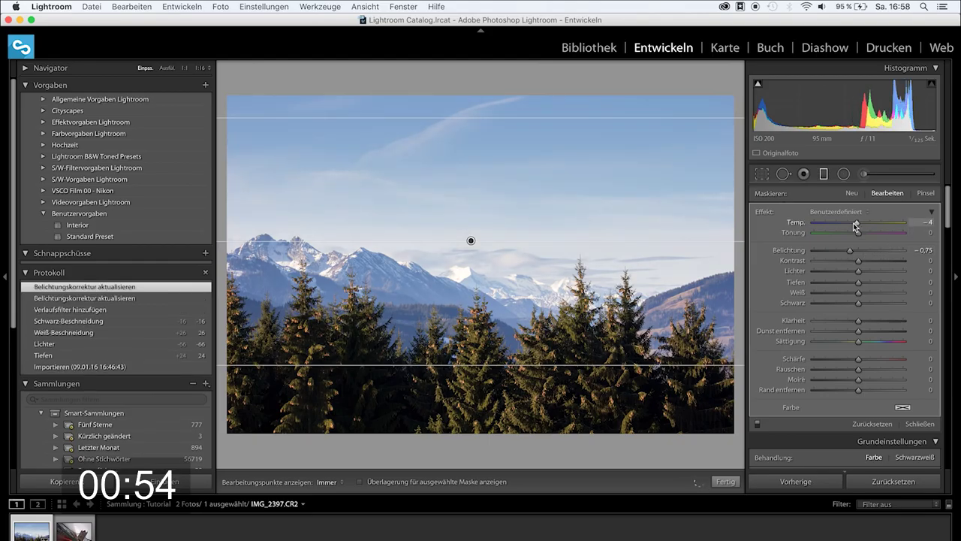
drag(855, 225, 856, 230)
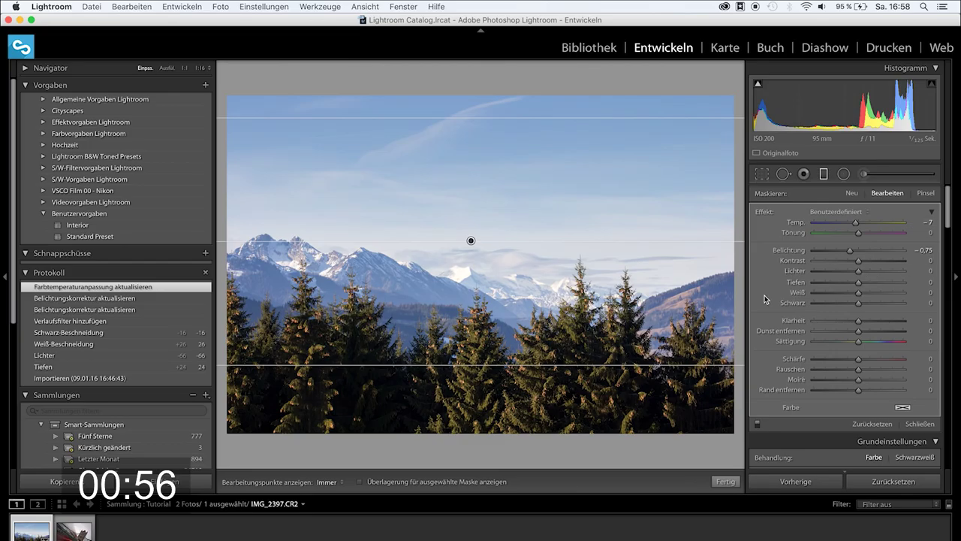
click(723, 483)
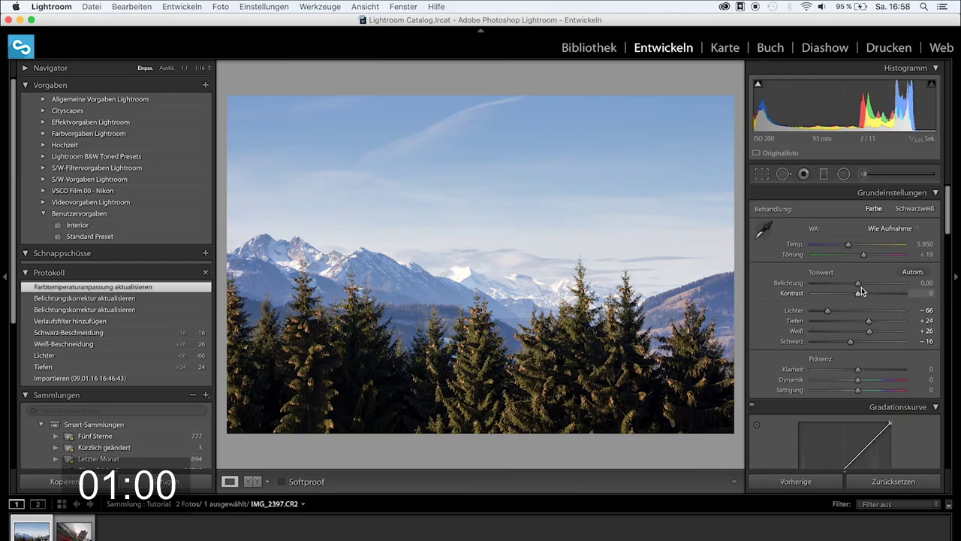
Raise Contrast to +17 and Vibrance to +10 in the Basic panel.
drag(860, 293, 868, 296)
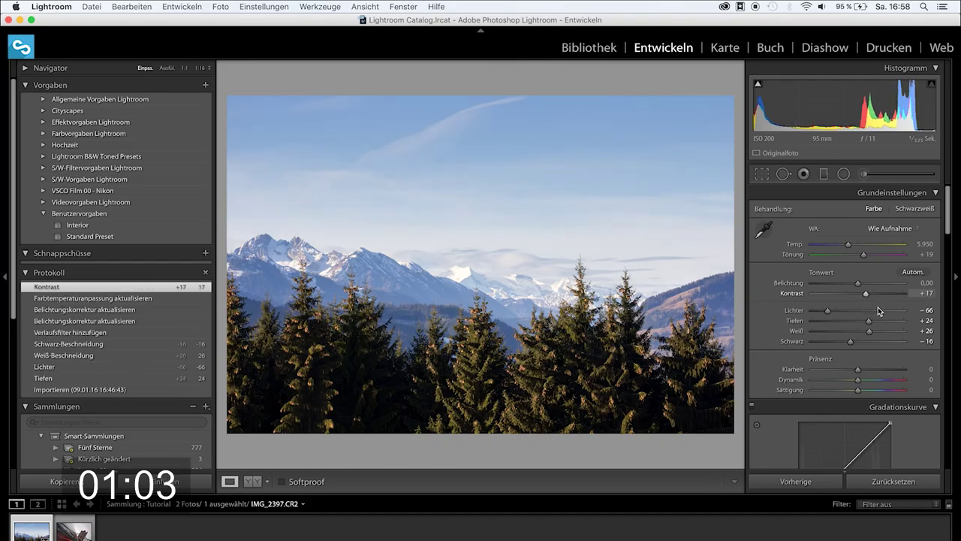
click(861, 379)
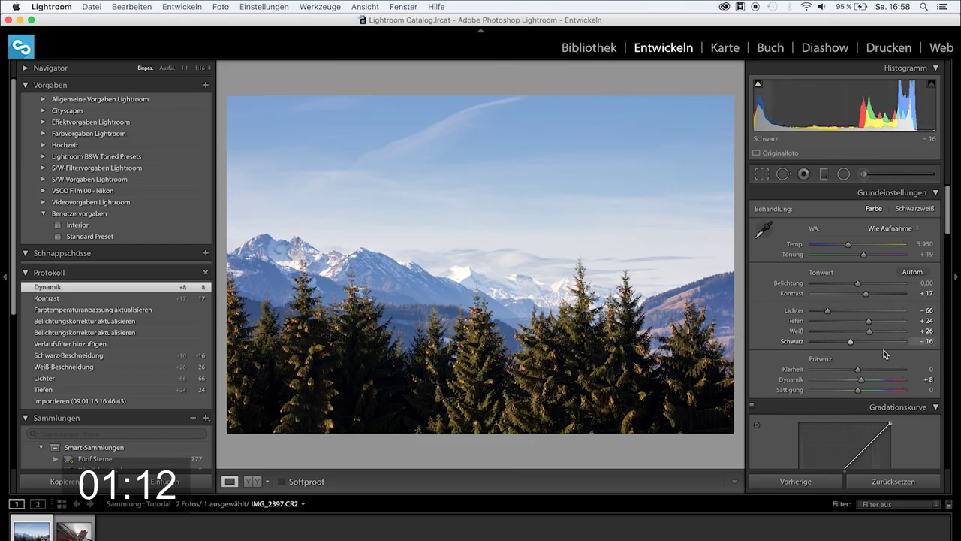
drag(862, 381, 854, 371)
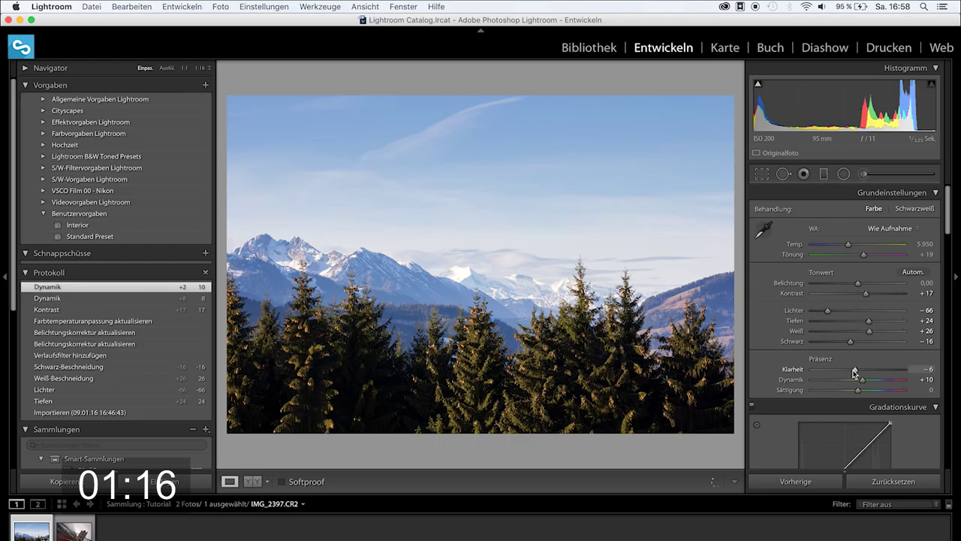
Shift the Yellow and Green hues in HSL, Yellow to +12, using sliders and the targeted tool.
scroll(823, 293, down, 3)
scroll(823, 314, down, 5)
scroll(823, 313, down, 5)
scroll(823, 314, down, 1)
scroll(823, 314, up, 1)
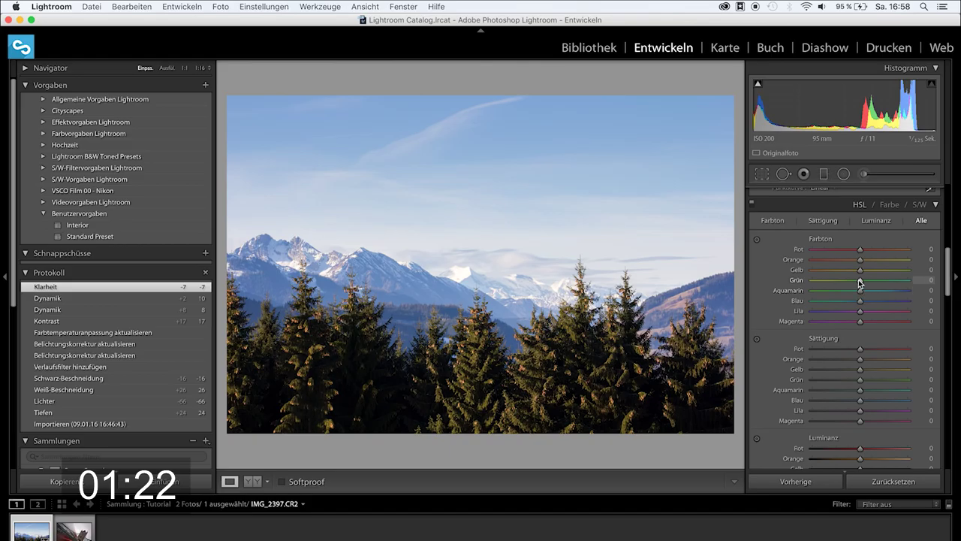
mouse_move(859, 280)
mouse_down()
mouse_move(846, 282)
mouse_move(862, 285)
mouse_up()
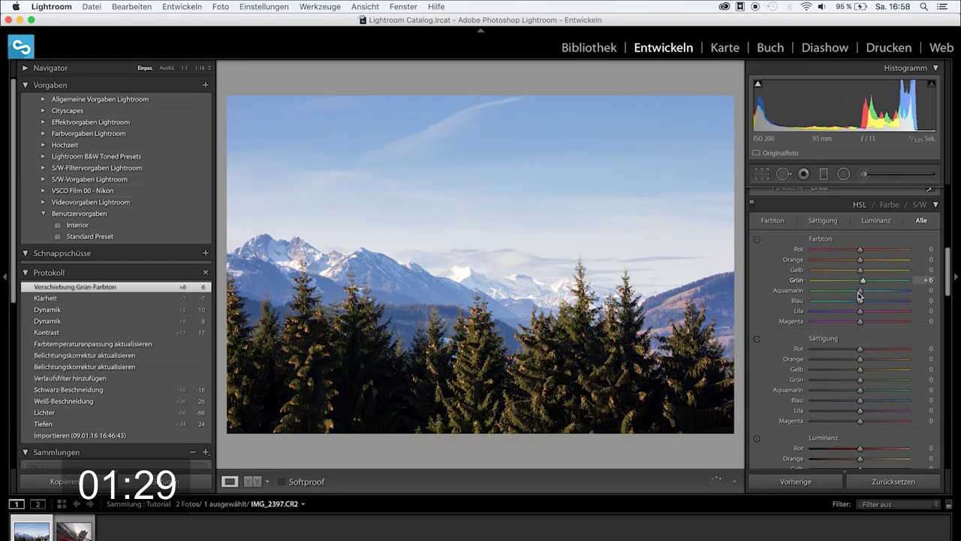
click(757, 242)
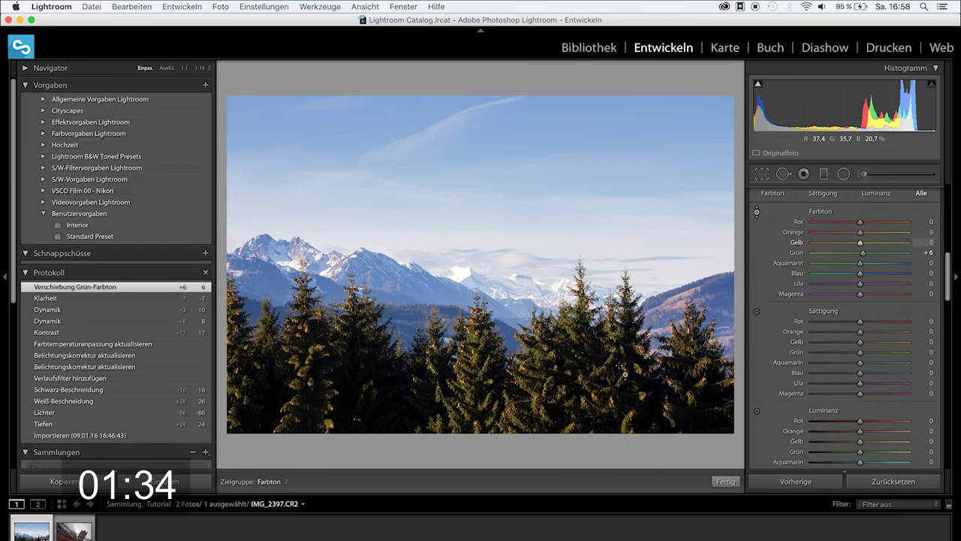
mouse_move(481, 360)
mouse_down()
mouse_move(481, 380)
mouse_move(481, 341)
mouse_move(481, 368)
mouse_move(481, 342)
mouse_move(480, 357)
mouse_up()
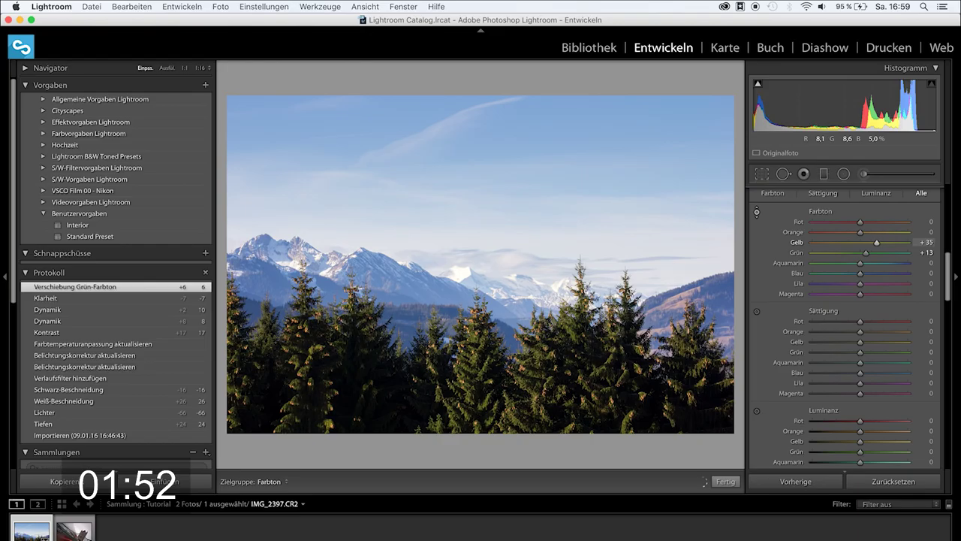
drag(480, 357, 481, 359)
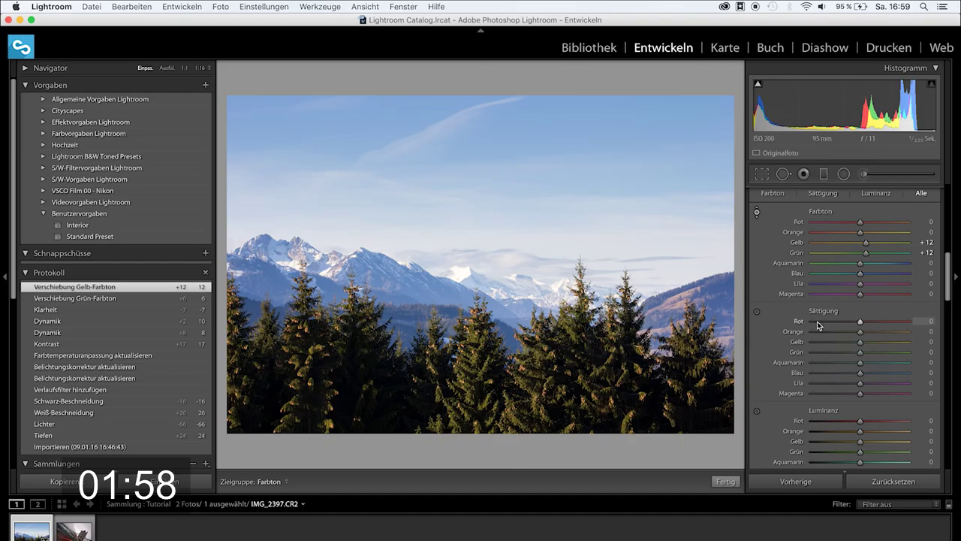
Boost Blue saturation to +12 and lower Blue luminance to -6.
scroll(913, 308, down, 3)
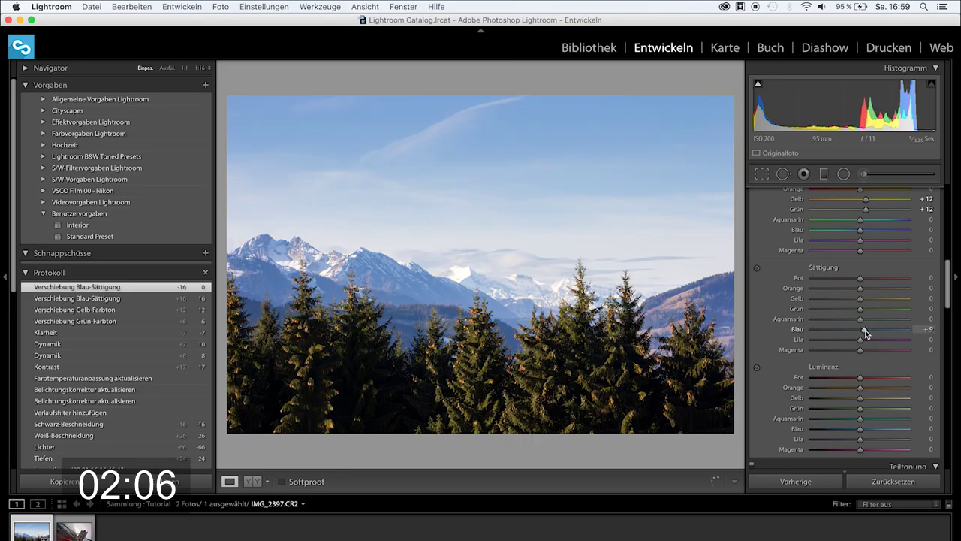
drag(861, 332, 863, 329)
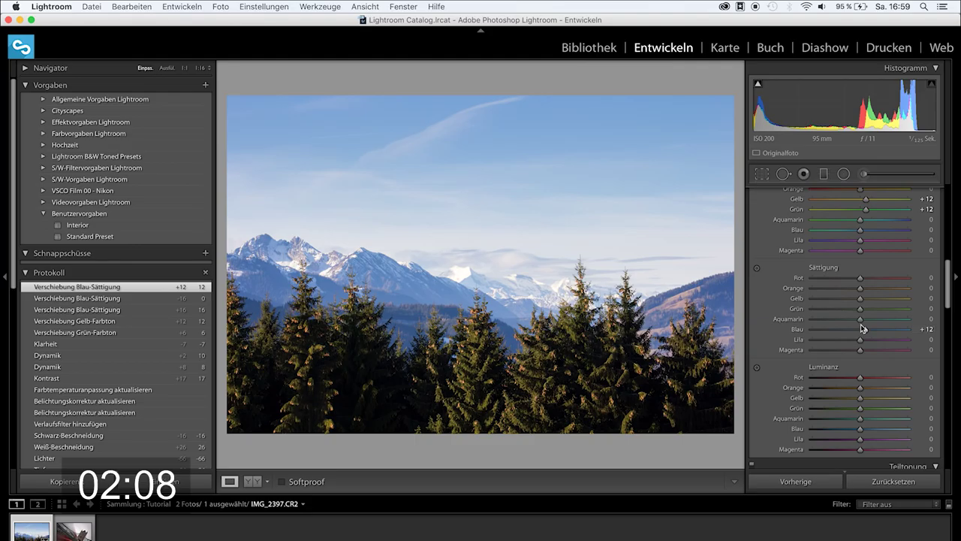
scroll(861, 325, down, 3)
drag(860, 360, 857, 358)
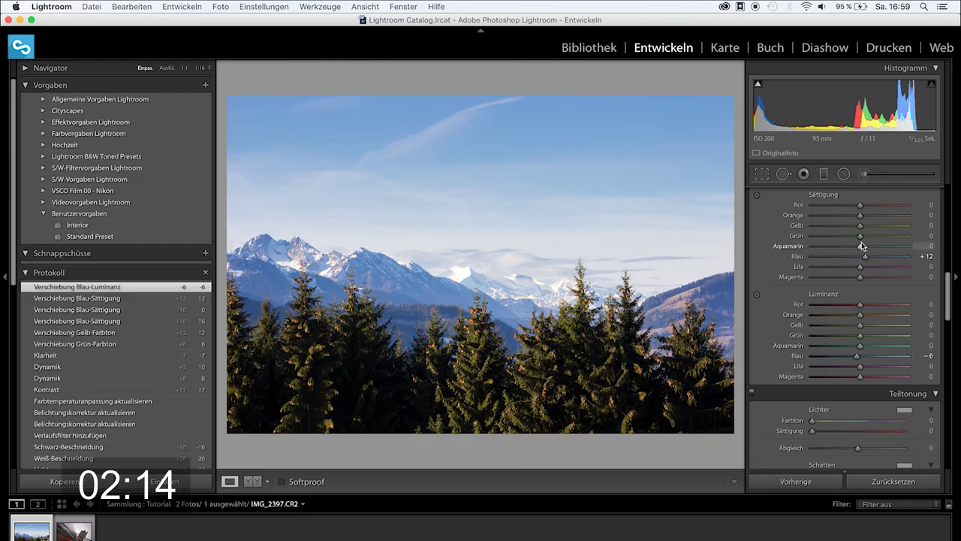
scroll(862, 246, down, 4)
scroll(863, 246, down, 2)
scroll(863, 245, down, 2)
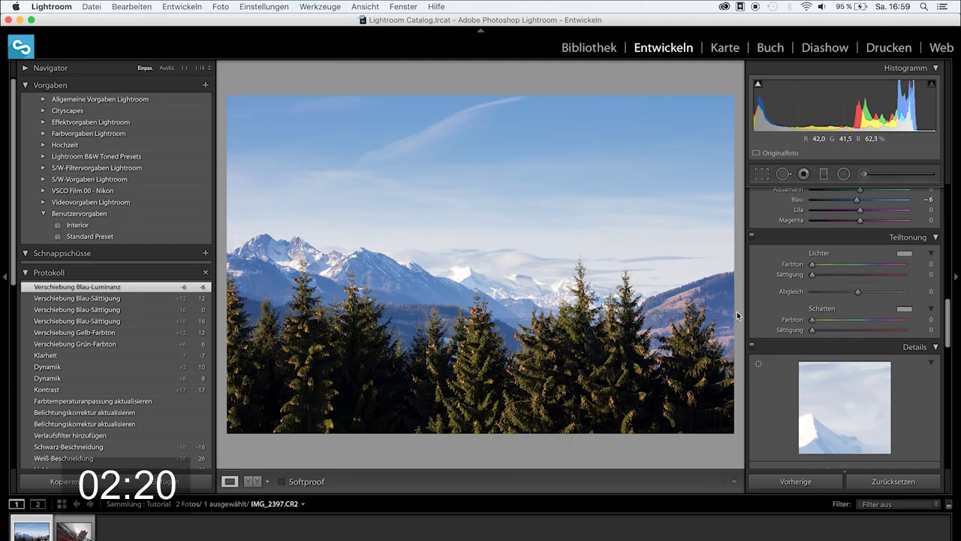
scroll(858, 263, up, 6)
scroll(859, 262, up, 10)
Paint an Adjustment Brush stroke with Dehaze -35 across the right-hand mountains.
click(909, 177)
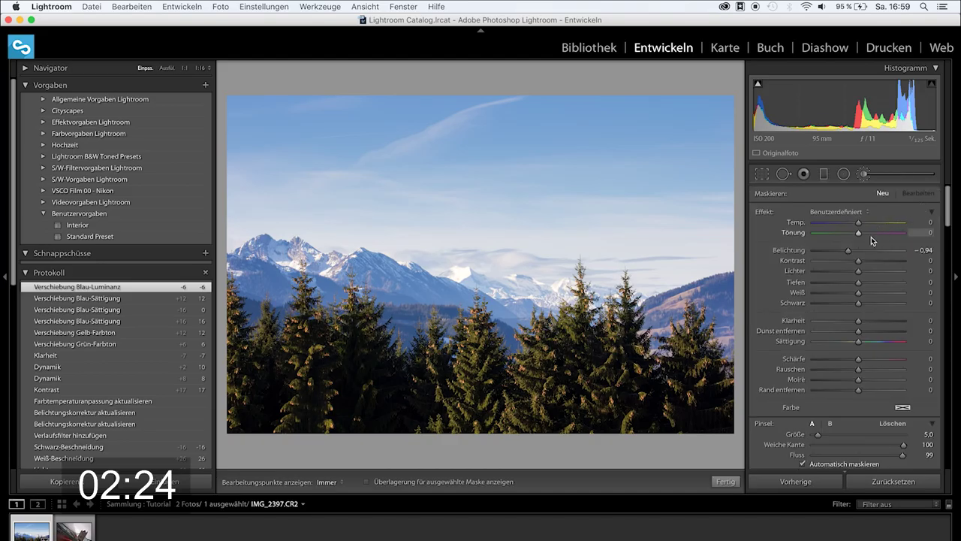
drag(858, 250, 865, 253)
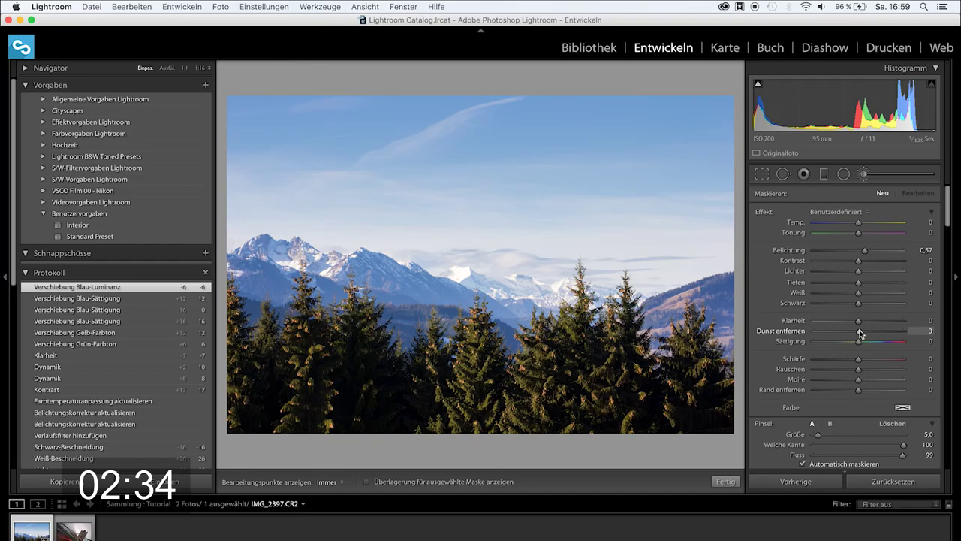
drag(860, 332, 842, 331)
scroll(680, 292, up, 3)
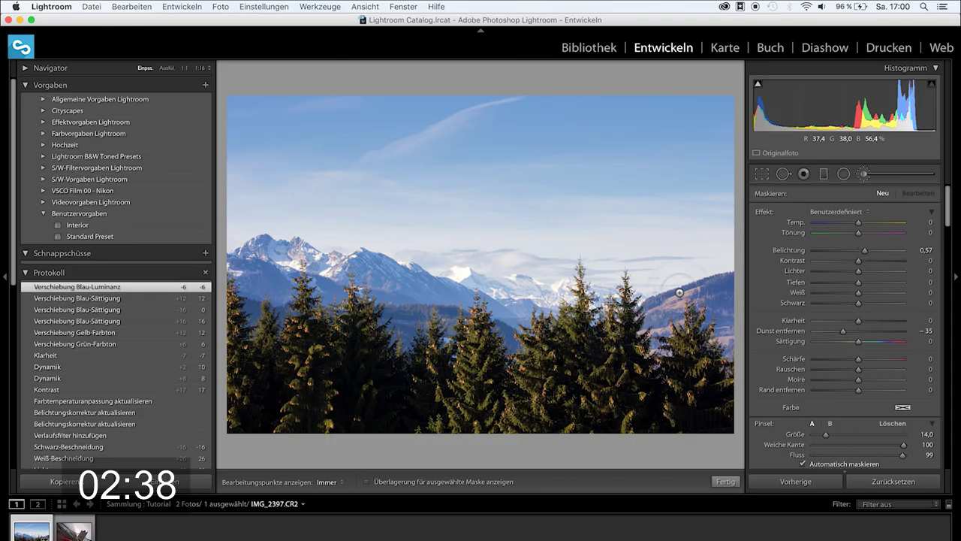
scroll(687, 294, up, 2)
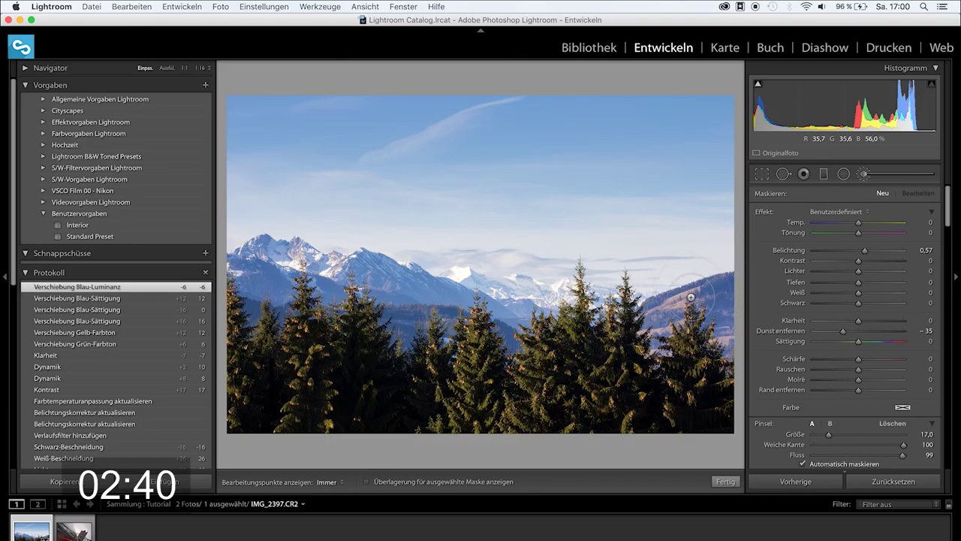
key(h)
mouse_move(690, 297)
mouse_down()
mouse_move(585, 311)
mouse_move(380, 290)
mouse_move(247, 258)
mouse_up()
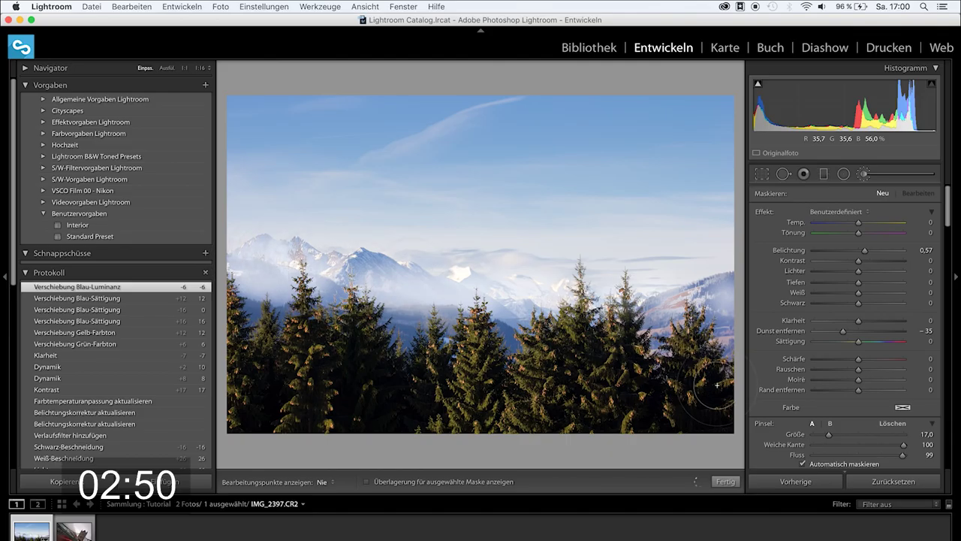
Turn off Auto Mask, brush more haze over the mountains, then set Exposure 0.35 and Dehaze -14.
click(803, 464)
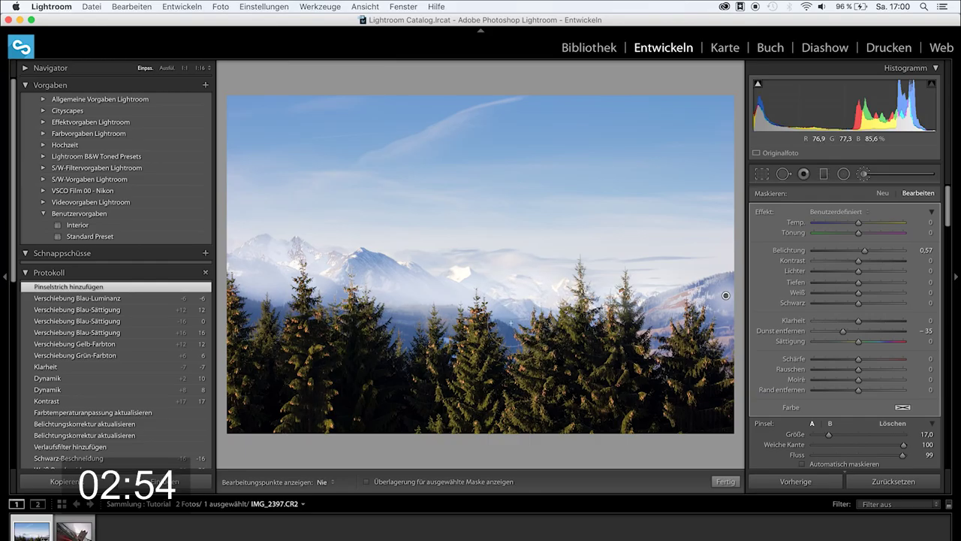
key(h)
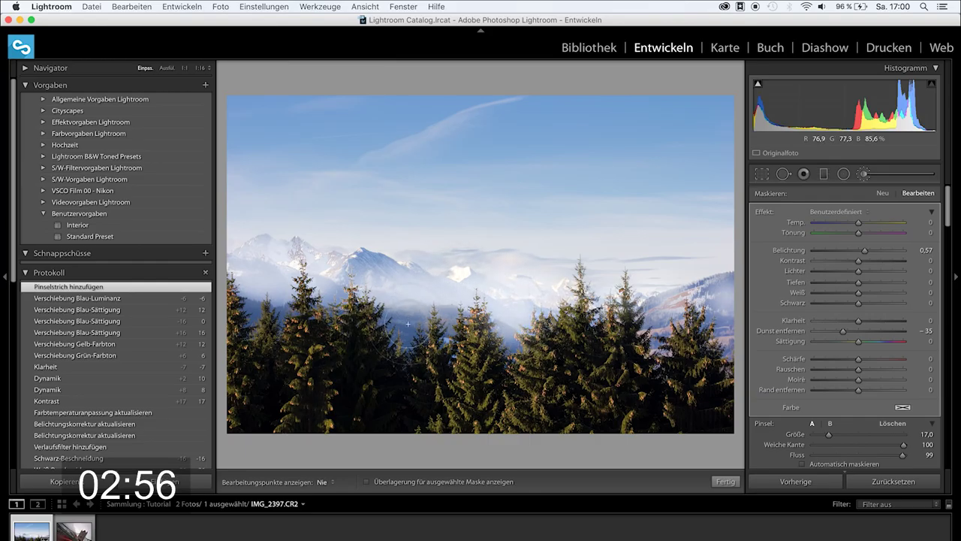
drag(364, 252, 679, 282)
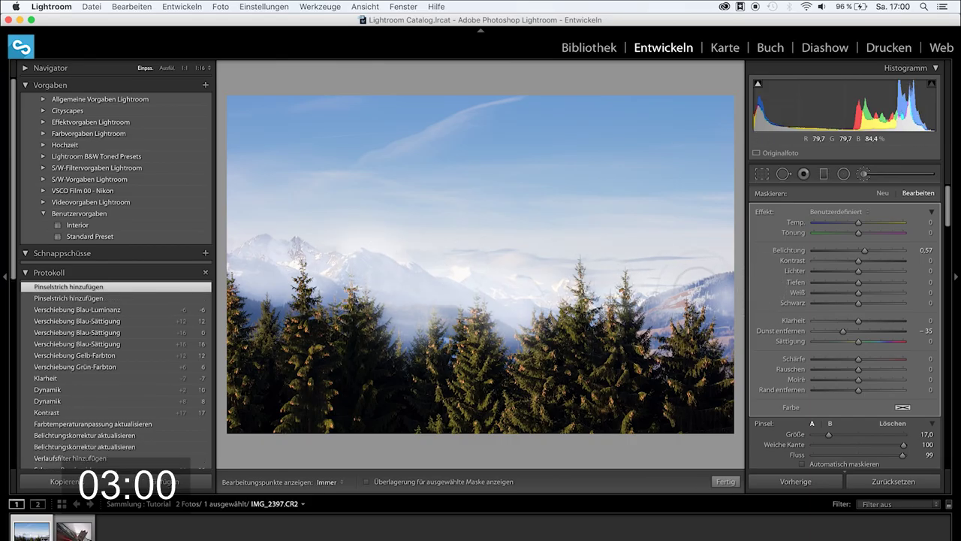
key(h)
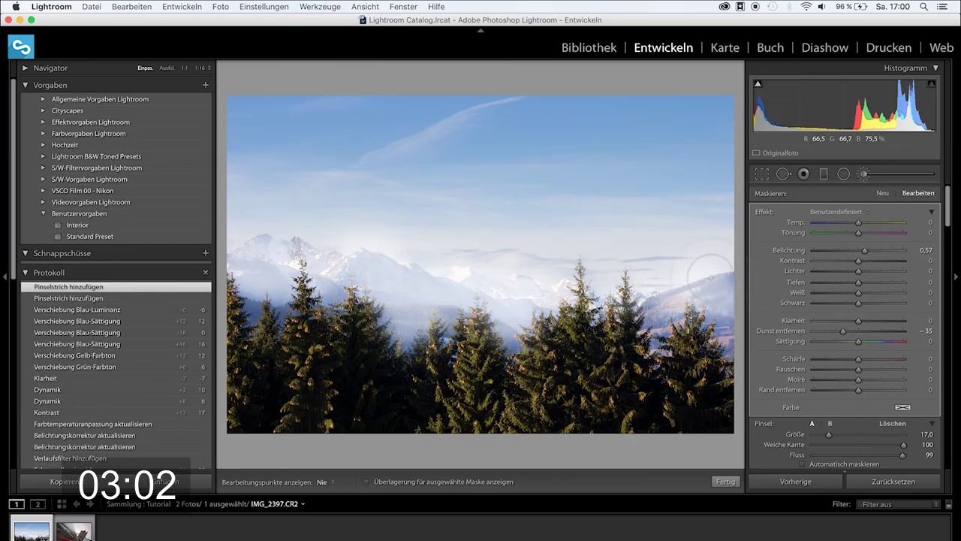
drag(725, 295, 754, 312)
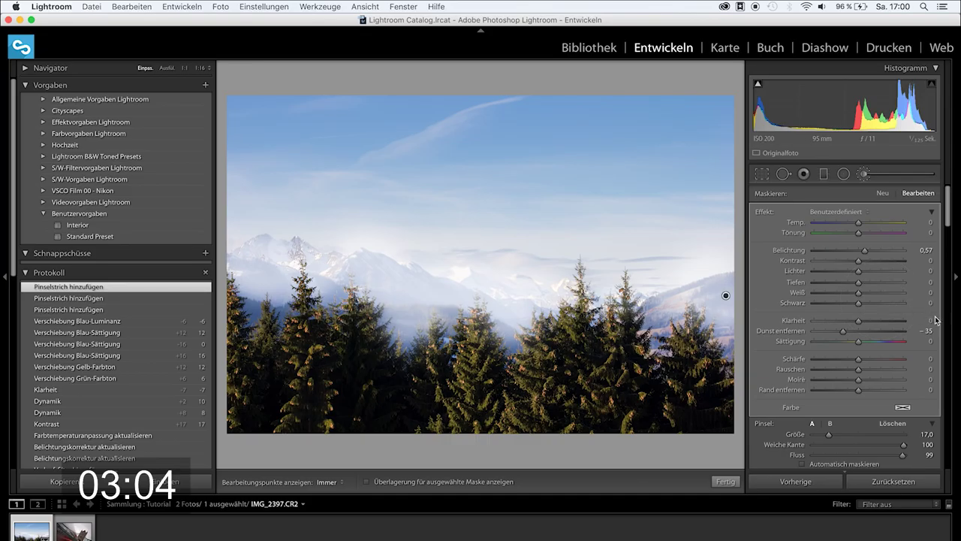
drag(864, 251, 861, 253)
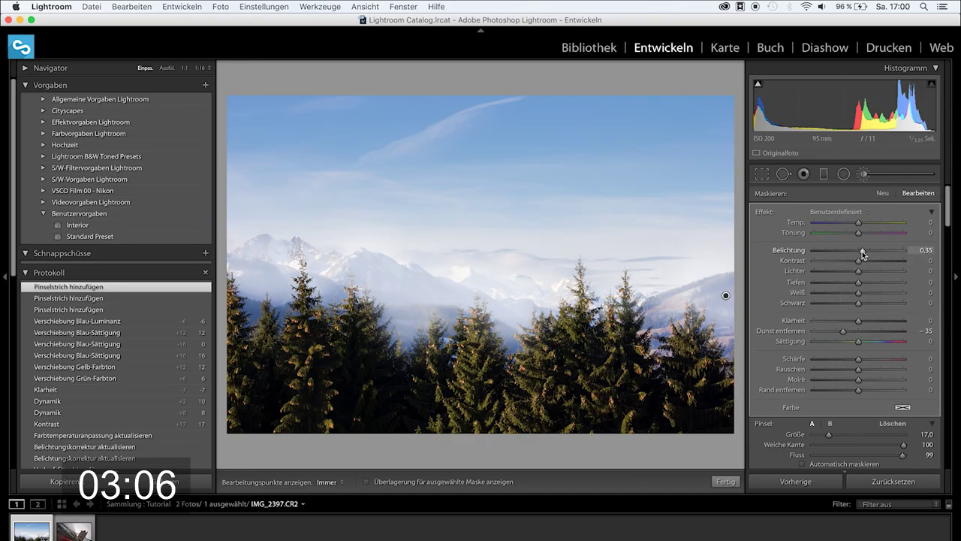
drag(844, 331, 852, 331)
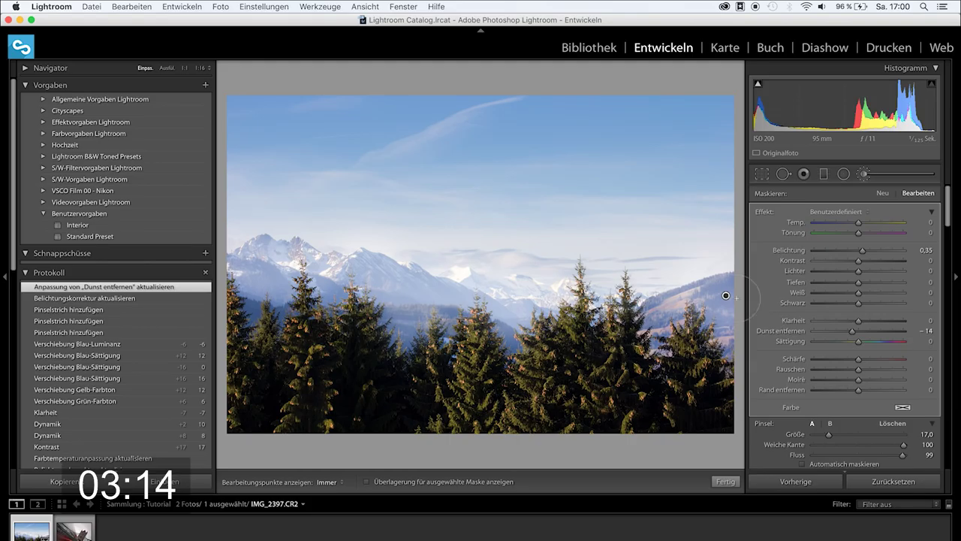
Compare the brush effect on and off, then reduce its Dehaze to -7.
scroll(770, 442, down, 3)
click(758, 444)
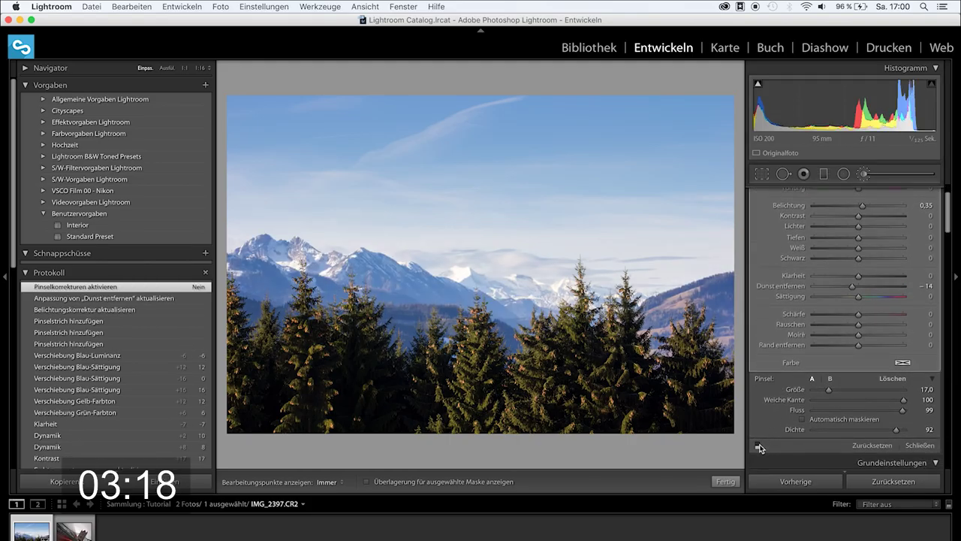
click(759, 445)
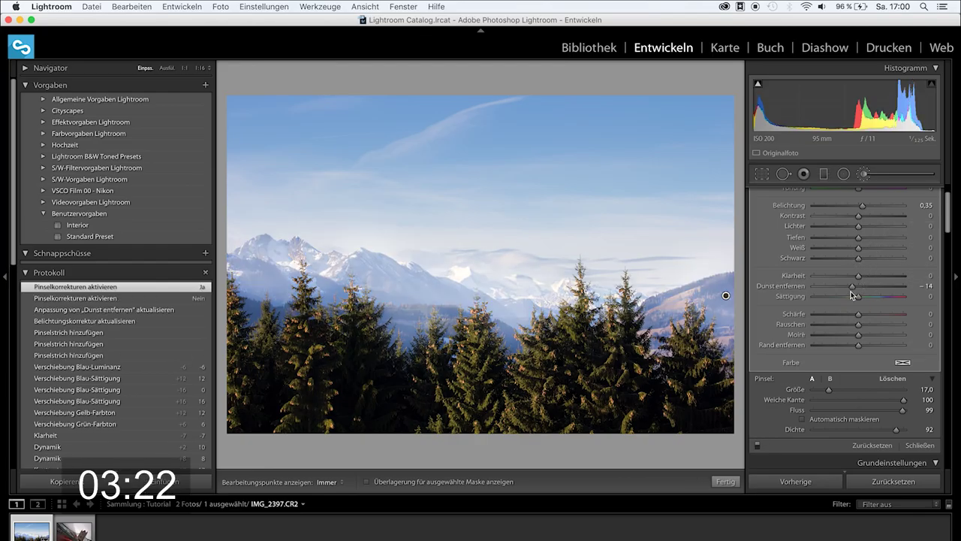
drag(853, 289, 855, 287)
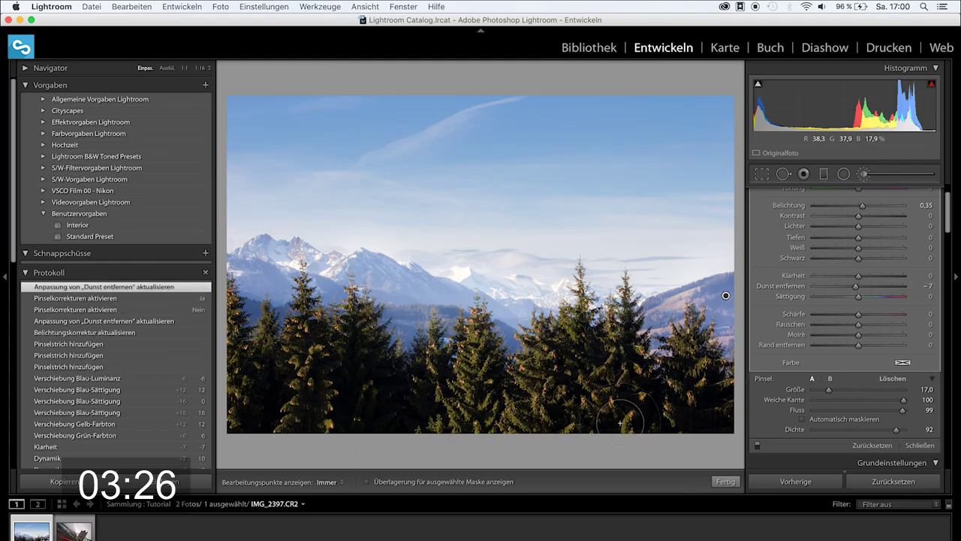
Paint a few extra haze strokes and close the Adjustment Brush.
key(h)
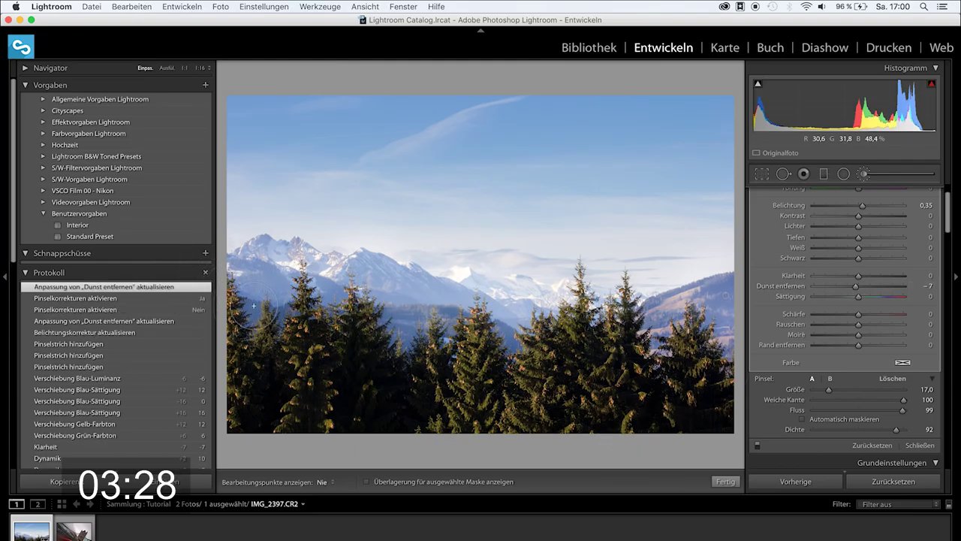
drag(254, 305, 271, 318)
key(h)
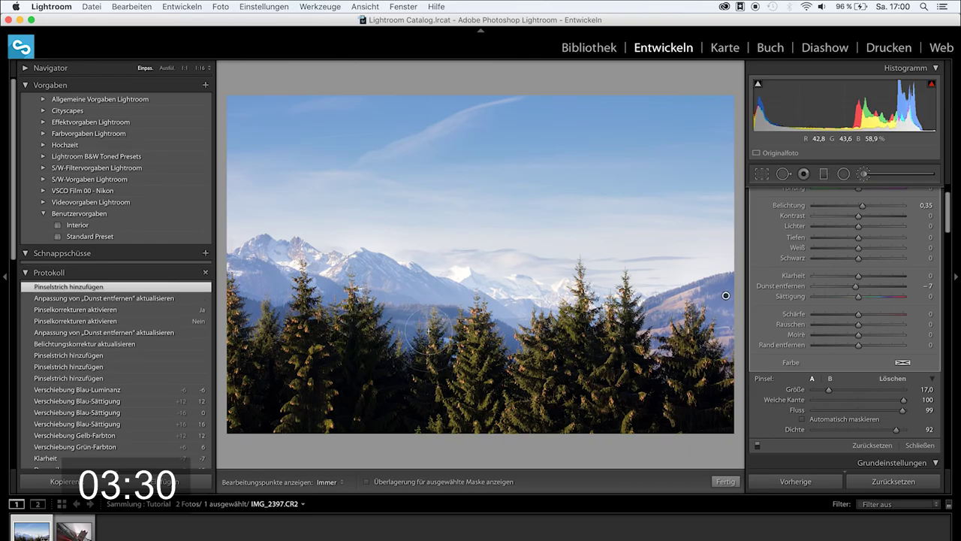
drag(458, 323, 659, 311)
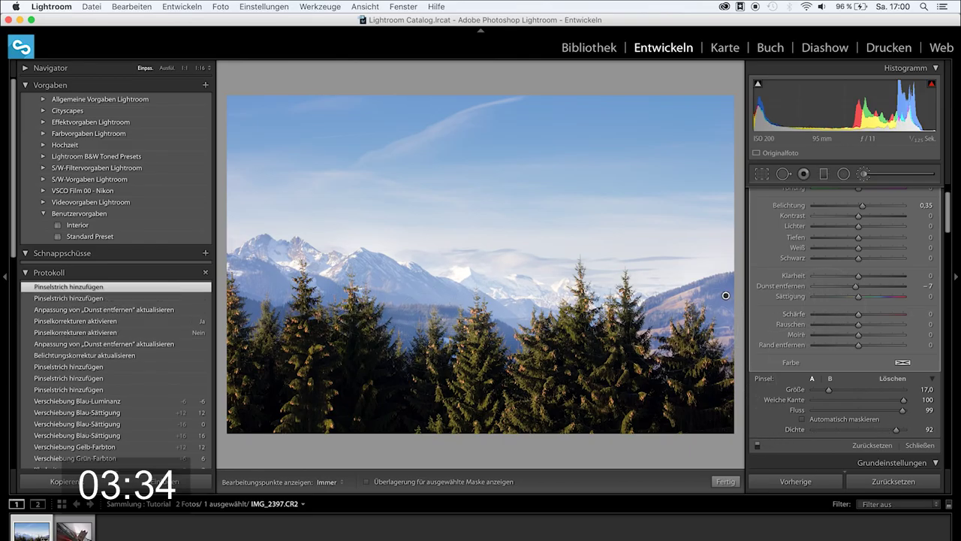
key(h)
click(256, 261)
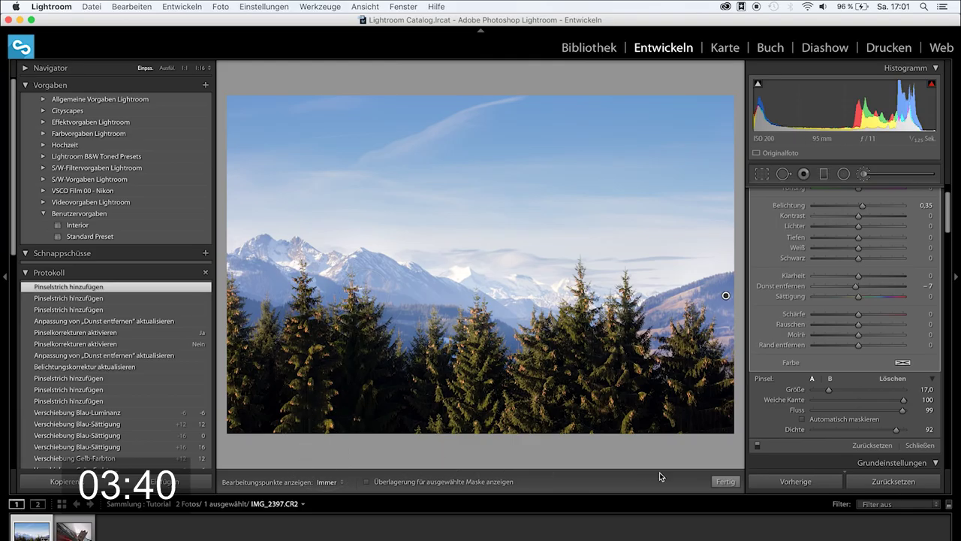
click(725, 481)
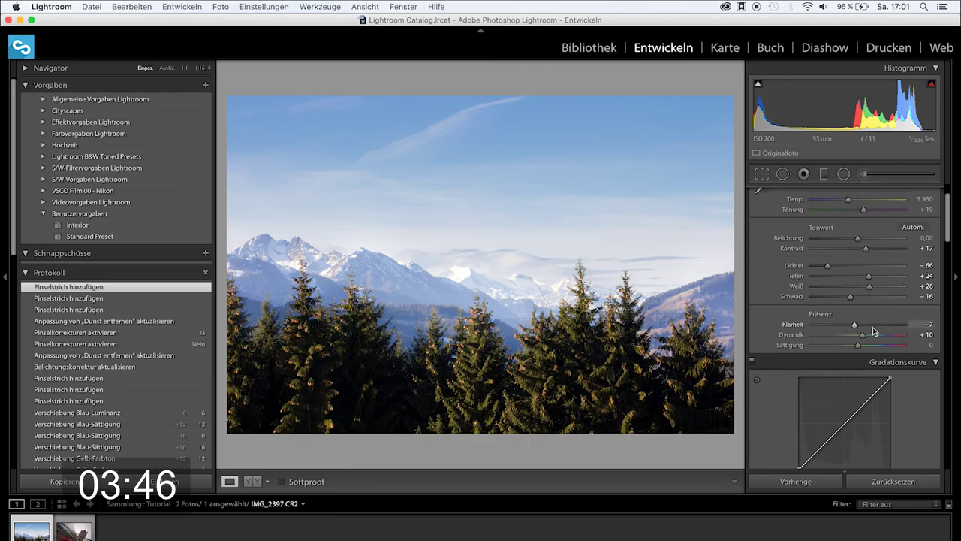
Set Detail sharpening Amount to 80 and Masking to 25, previewing the mask with Alt.
scroll(873, 327, down, 5)
scroll(872, 327, down, 5)
scroll(872, 327, down, 5)
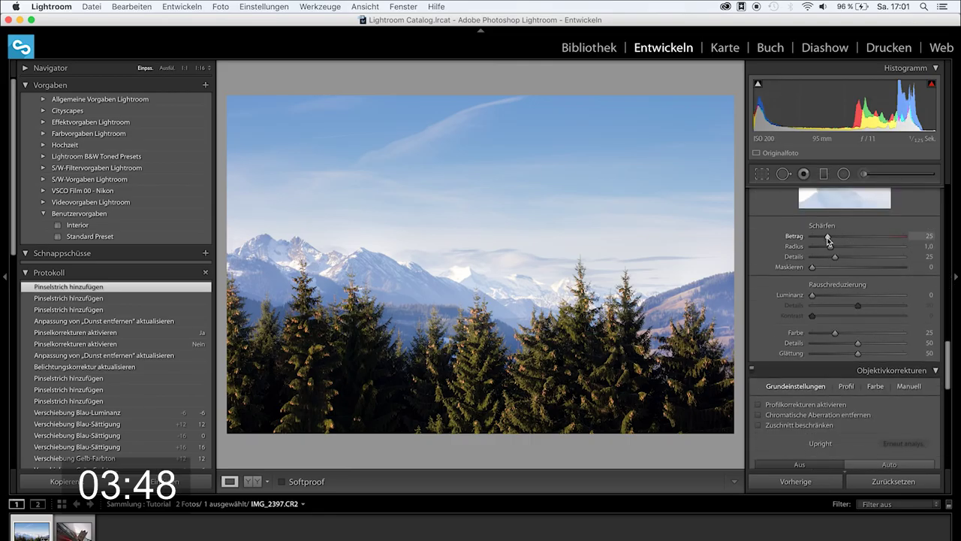
click(857, 238)
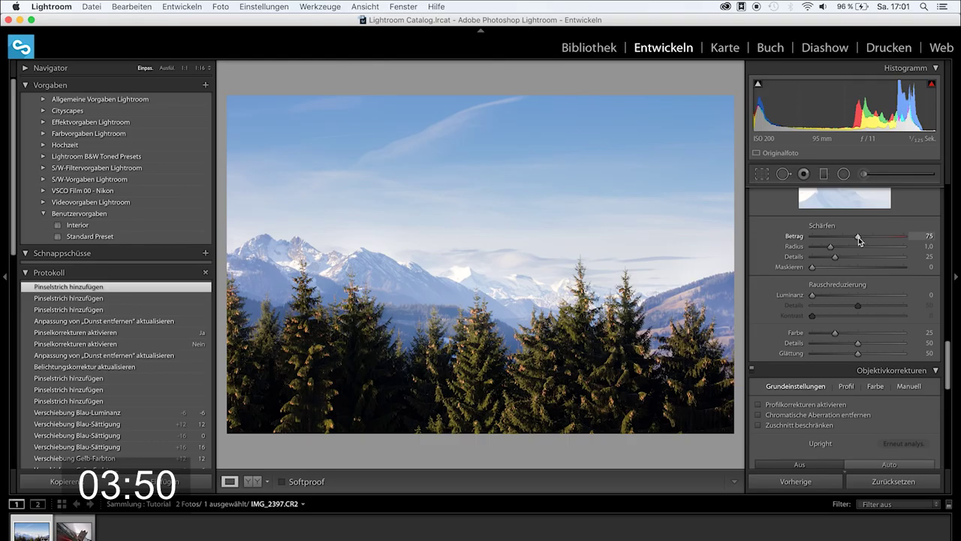
drag(858, 237, 860, 237)
key(alt)
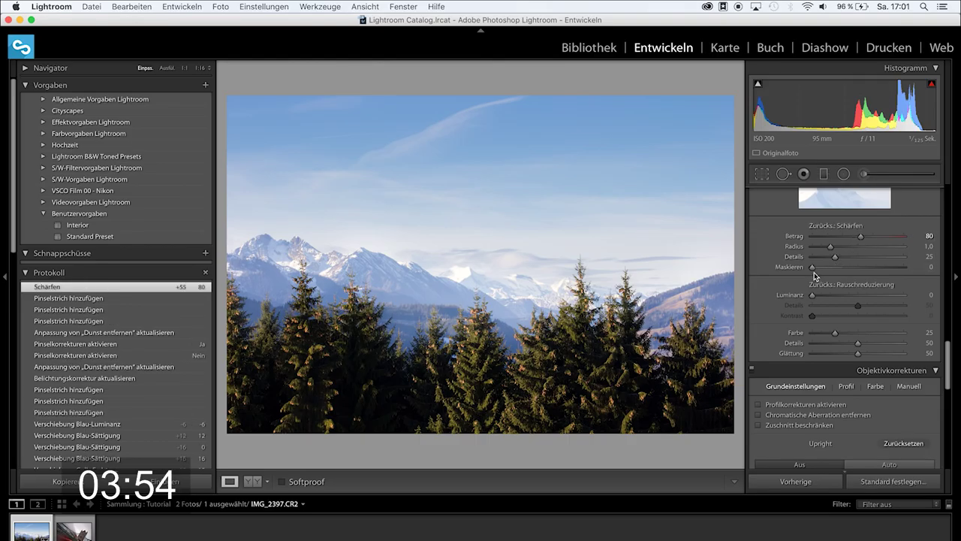
drag(815, 268, 831, 267)
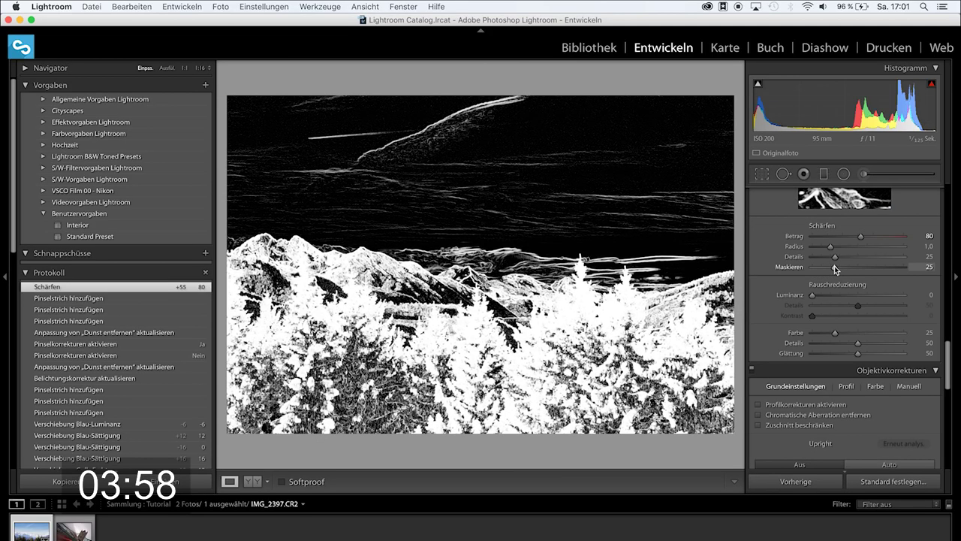
drag(831, 267, 834, 268)
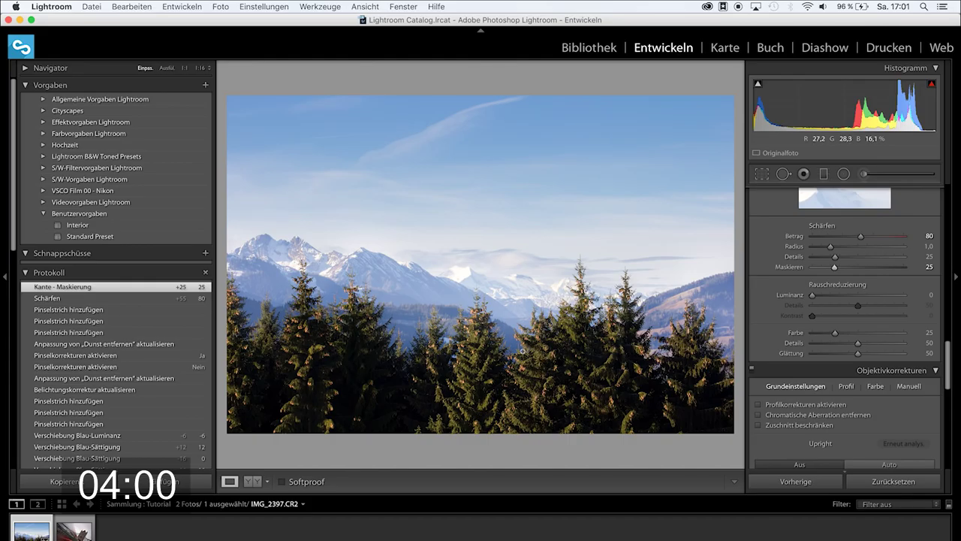
Enable lens profile corrections and chromatic aberration removal, and add a subtle post-crop vignette.
click(781, 405)
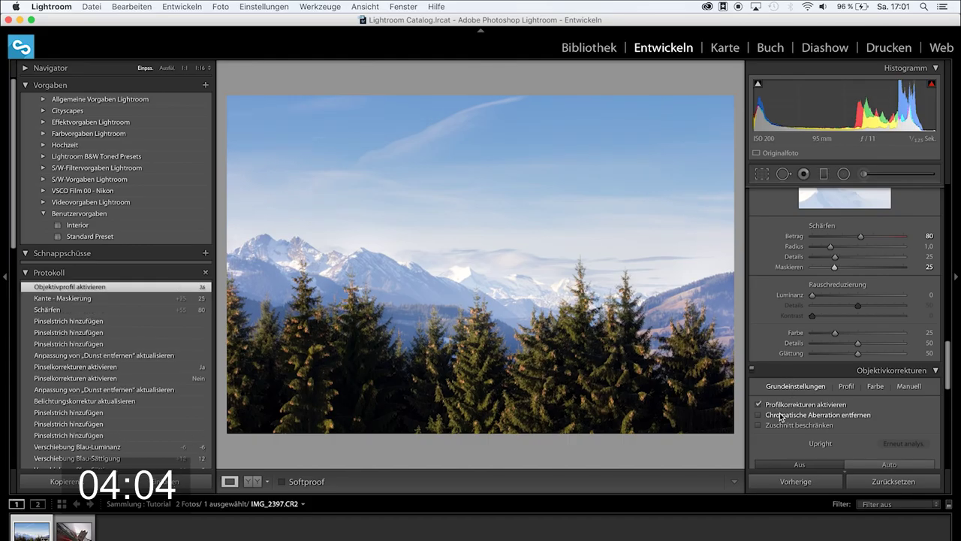
click(781, 415)
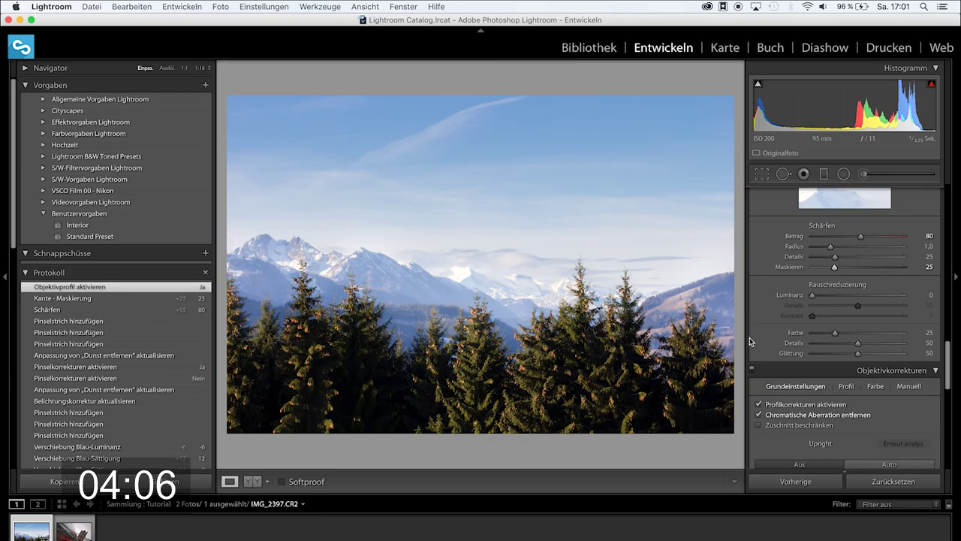
scroll(873, 335, down, 2)
scroll(873, 334, down, 2)
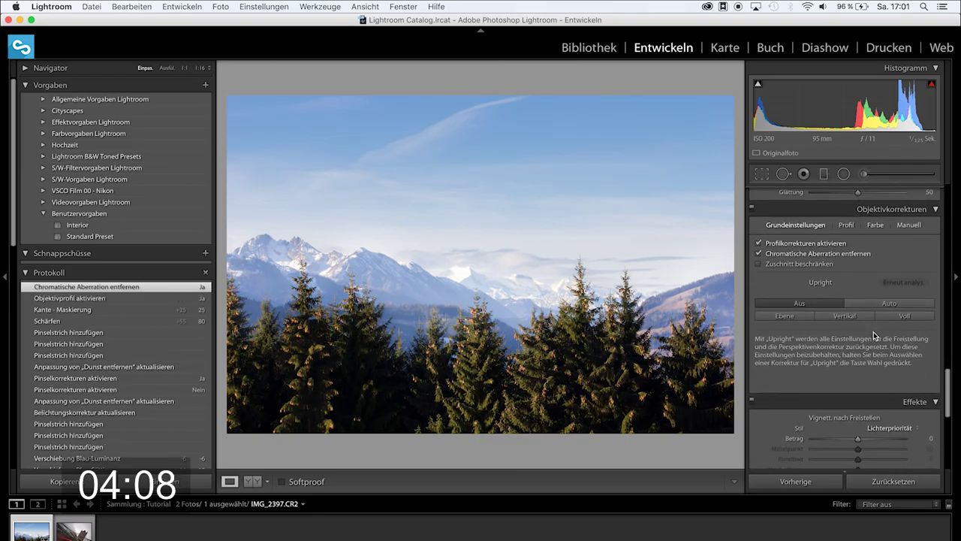
scroll(873, 334, down, 1)
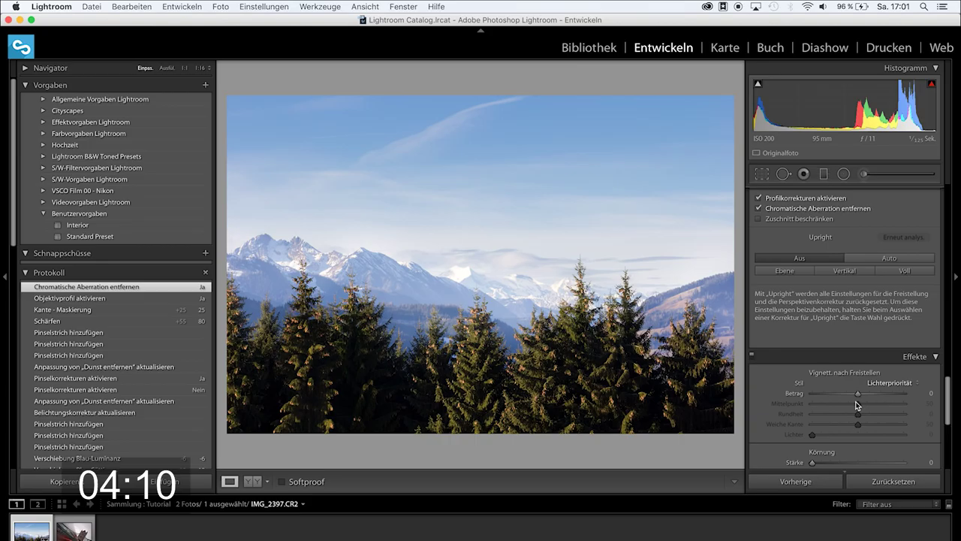
drag(859, 396, 852, 397)
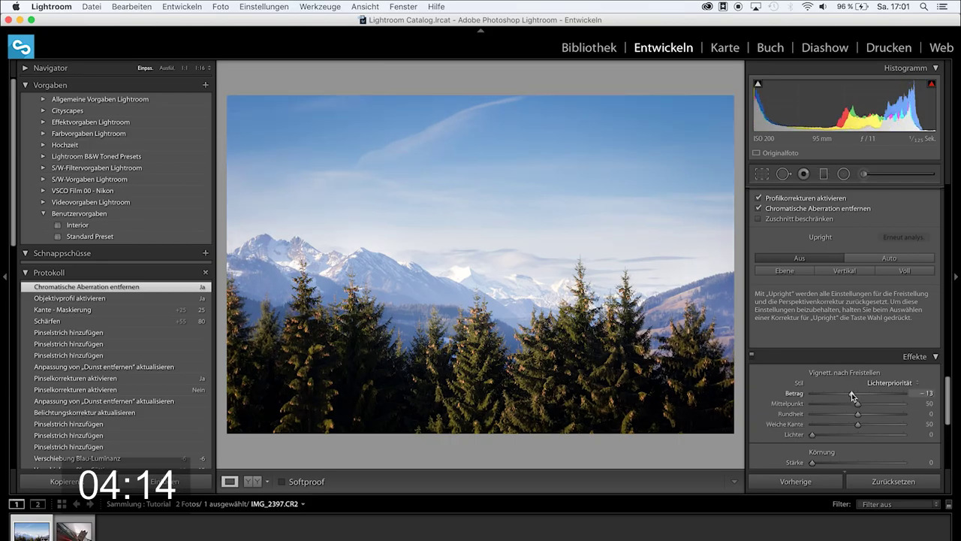
drag(853, 396, 855, 396)
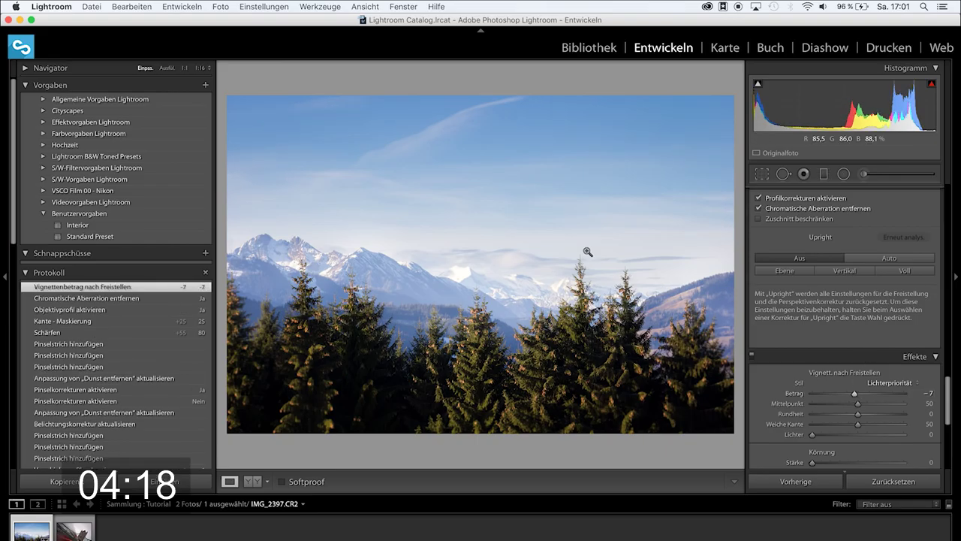
scroll(771, 263, down, 5)
scroll(772, 263, up, 5)
scroll(771, 263, up, 2)
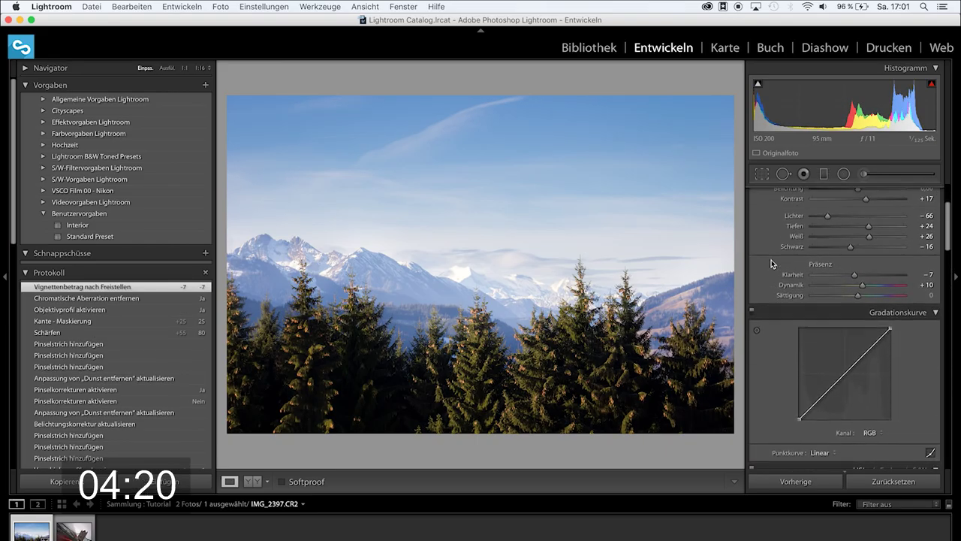
scroll(771, 263, down, 3)
scroll(771, 263, up, 3)
scroll(771, 263, up, 3)
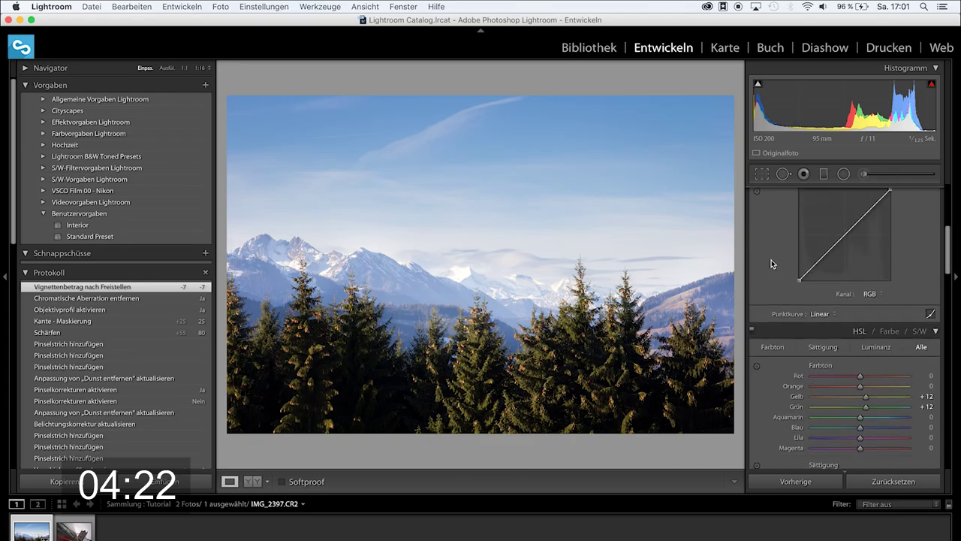
scroll(771, 262, up, 3)
scroll(771, 262, up, 1)
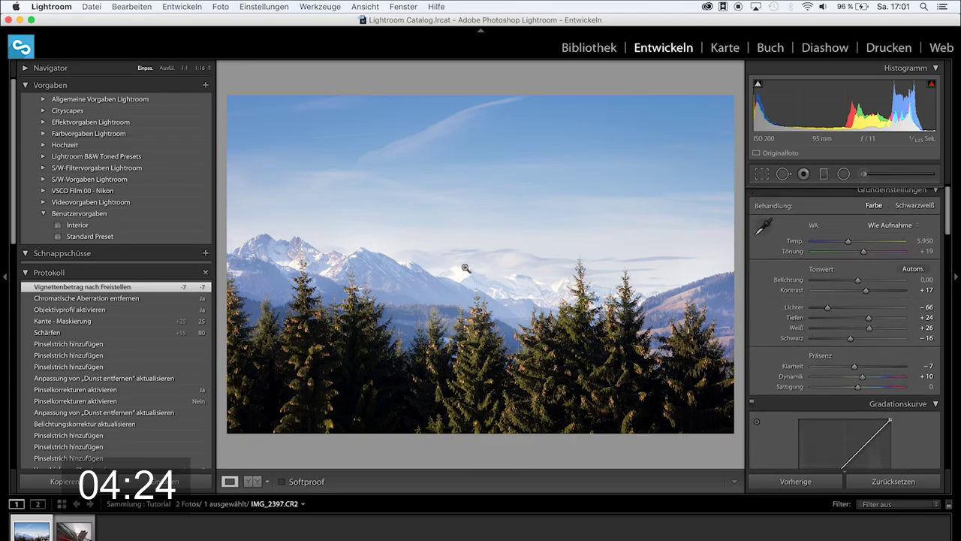
click(292, 300)
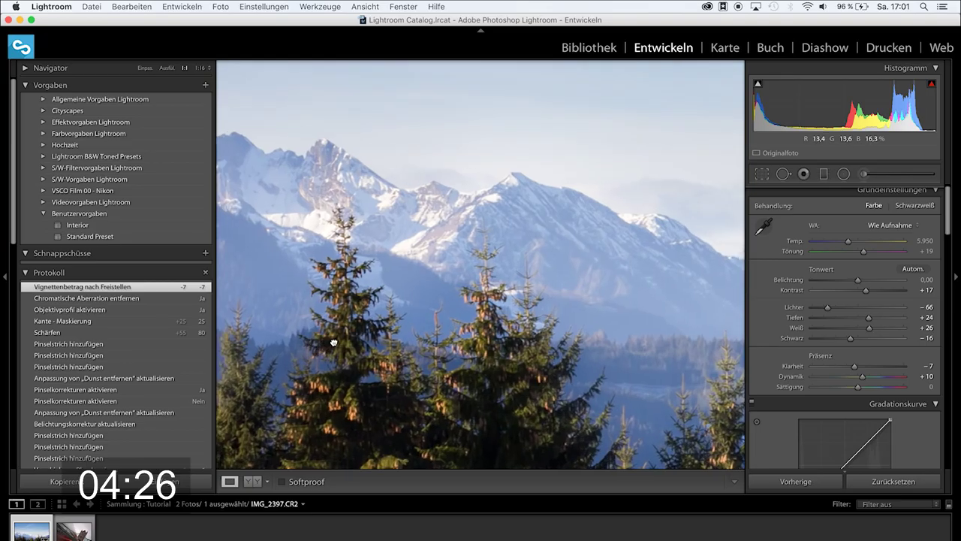
drag(334, 343, 417, 280)
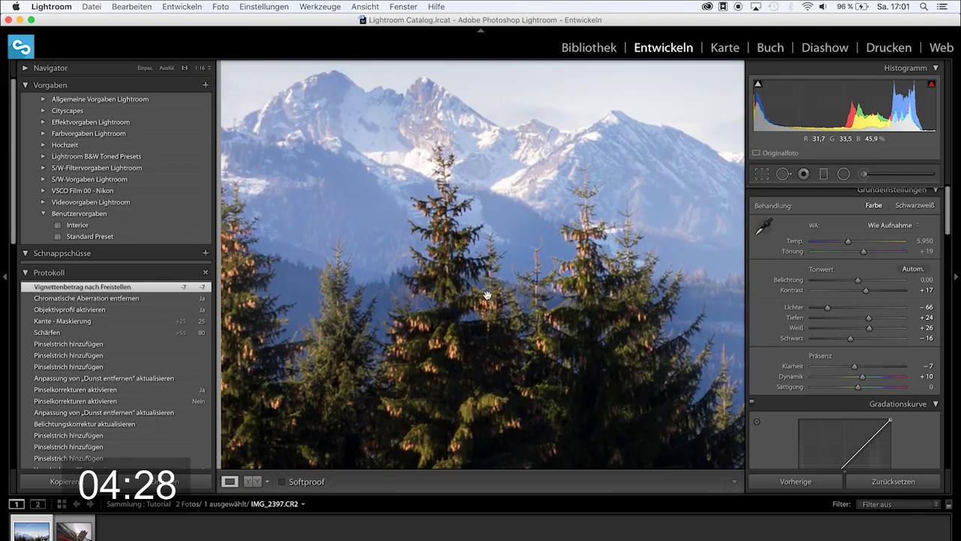
click(518, 323)
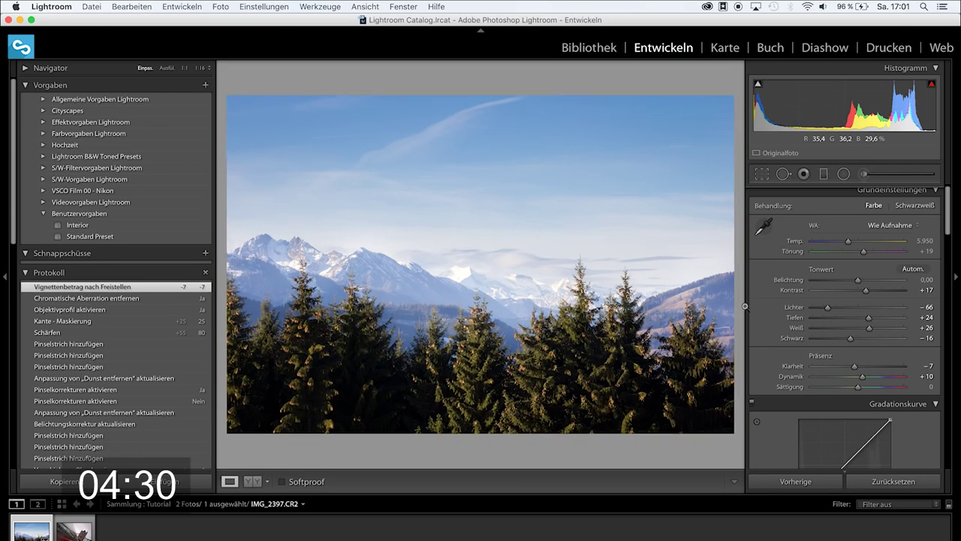
Apply the Camera Landscape calibration profile, then reopen and dismiss the profile list.
scroll(845, 324, down, 2)
scroll(845, 325, down, 5)
scroll(845, 325, down, 5)
scroll(845, 324, down, 5)
scroll(845, 325, down, 5)
scroll(845, 324, down, 5)
scroll(845, 324, down, 5)
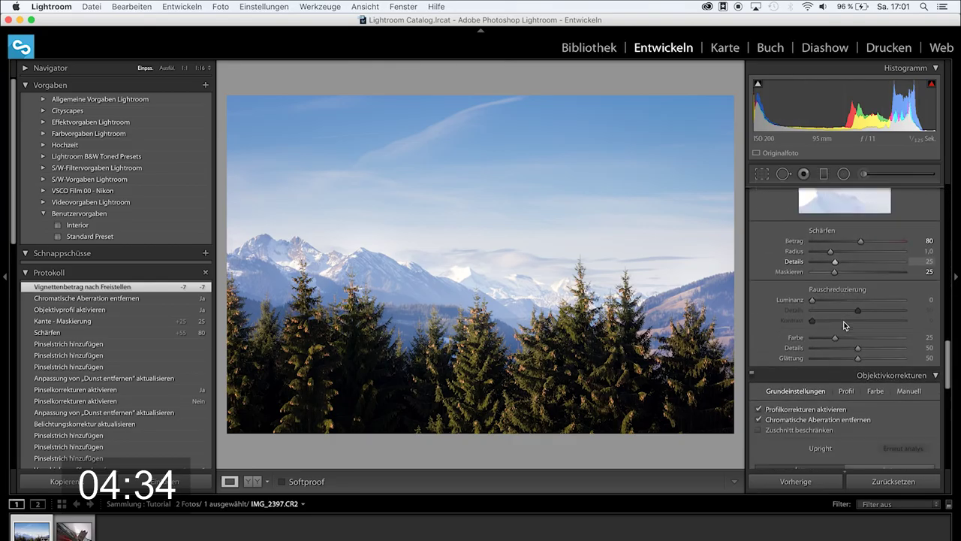
scroll(845, 325, down, 5)
scroll(845, 325, down, 5)
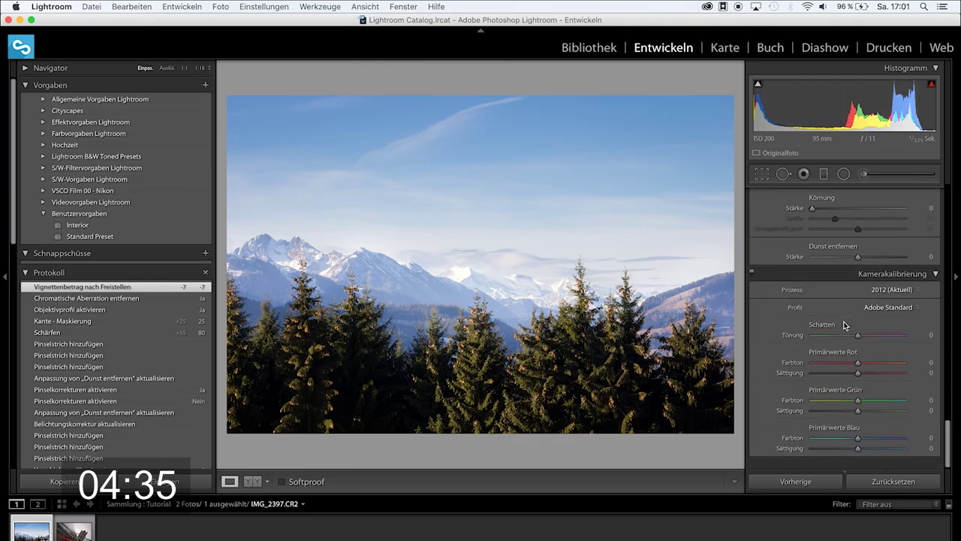
click(885, 314)
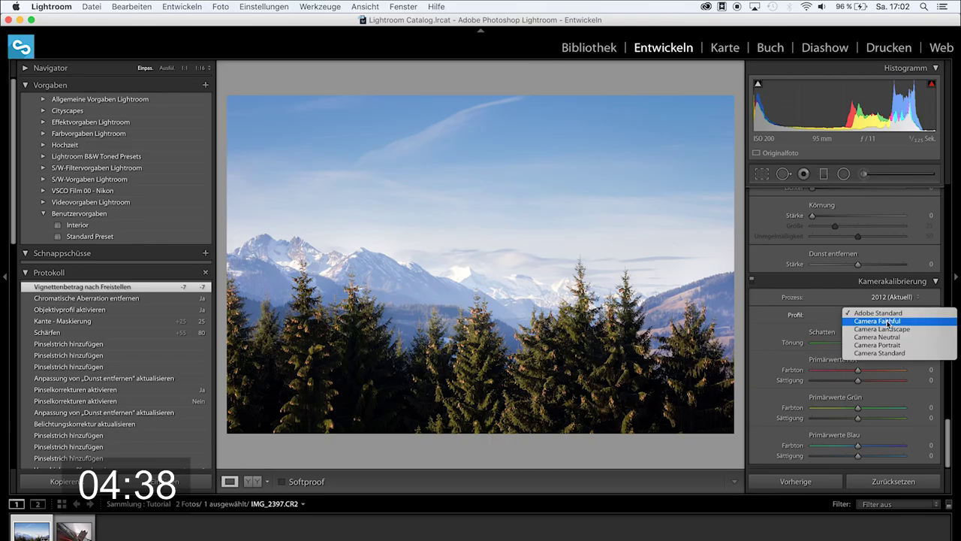
click(880, 312)
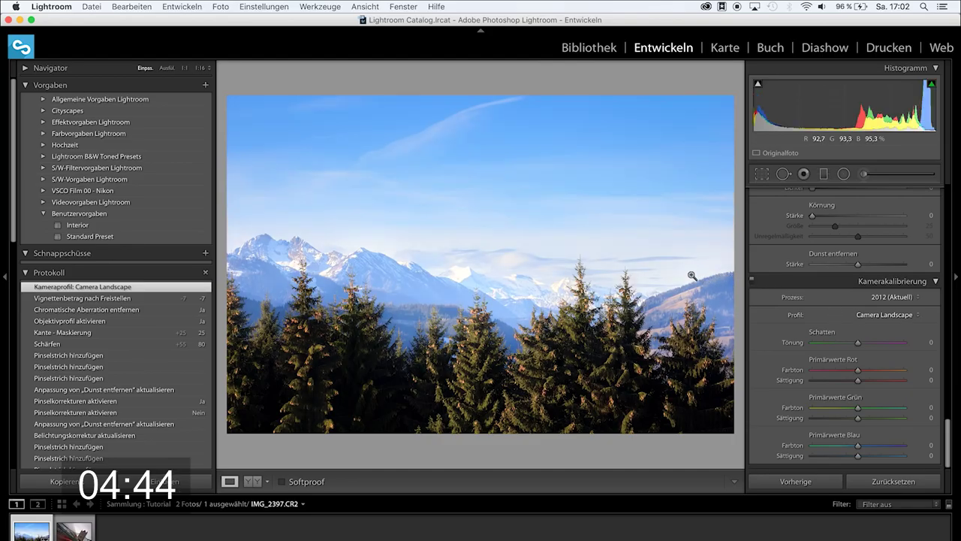
click(881, 314)
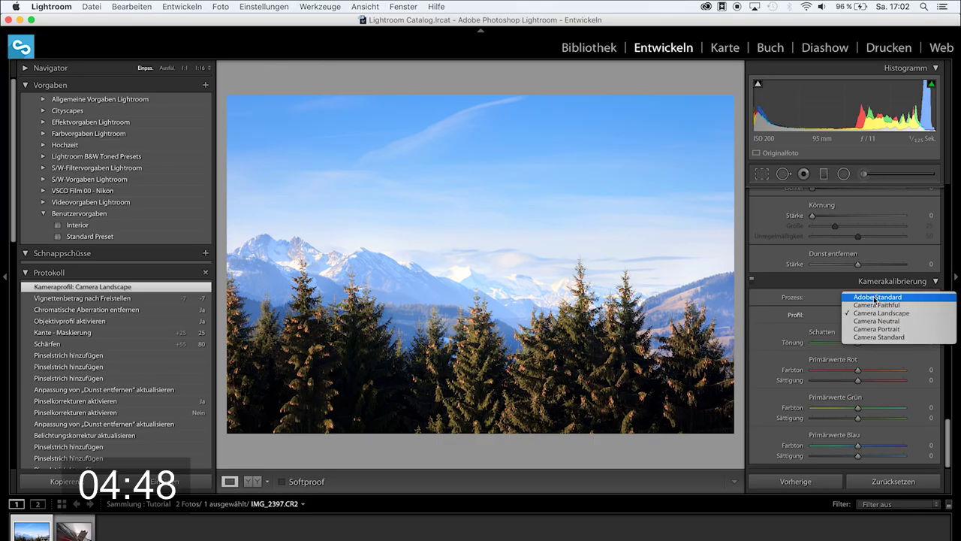
key(Escape)
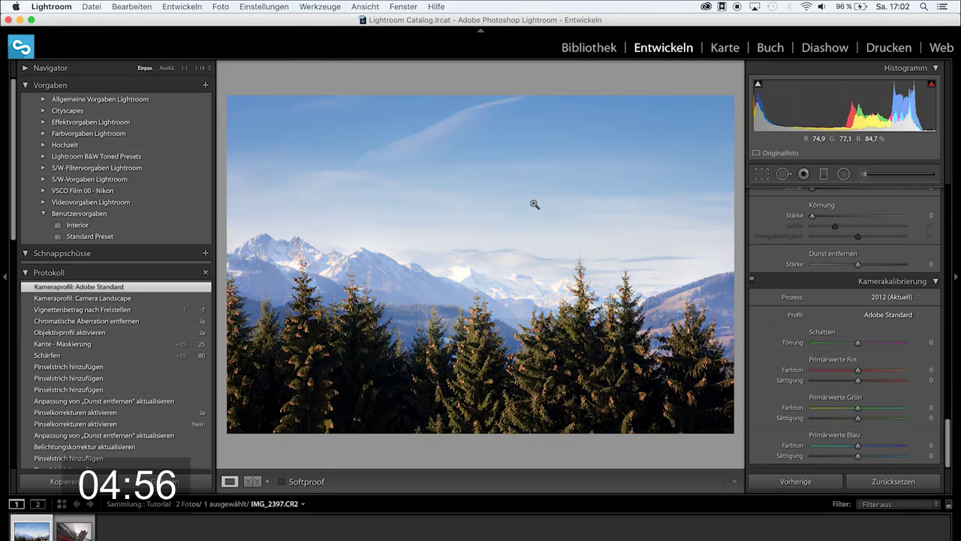
scroll(148, 381, down, 5)
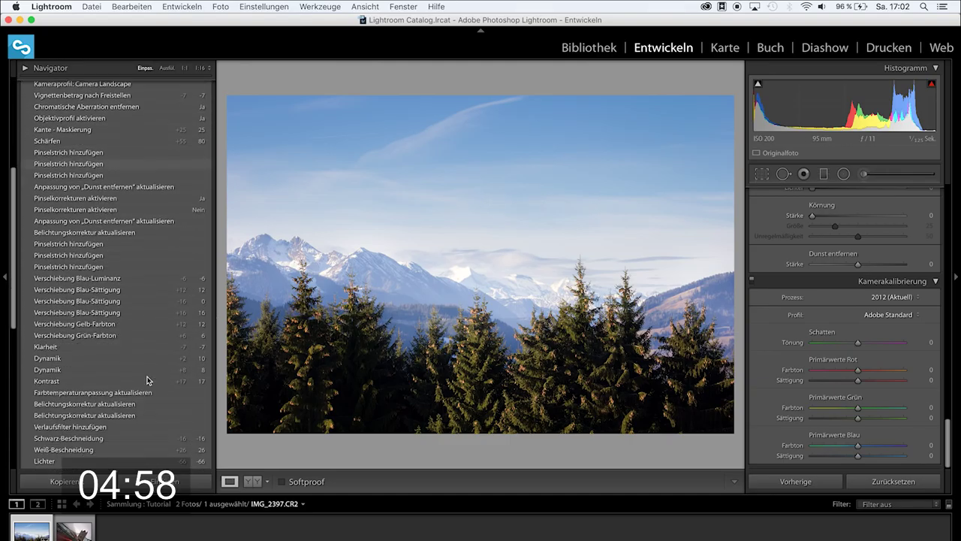
scroll(148, 381, down, 3)
scroll(141, 353, down, 3)
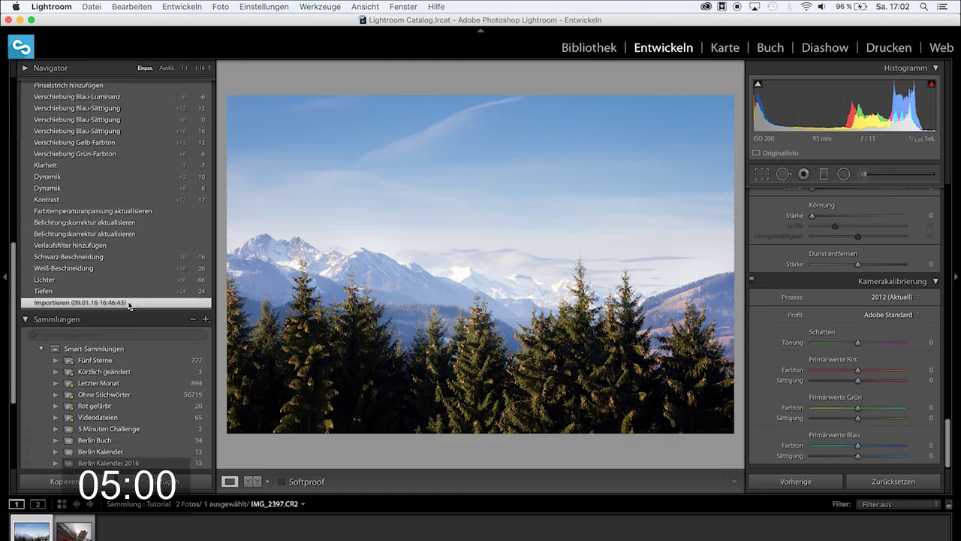
click(129, 303)
scroll(173, 182, up, 1)
scroll(172, 182, up, 4)
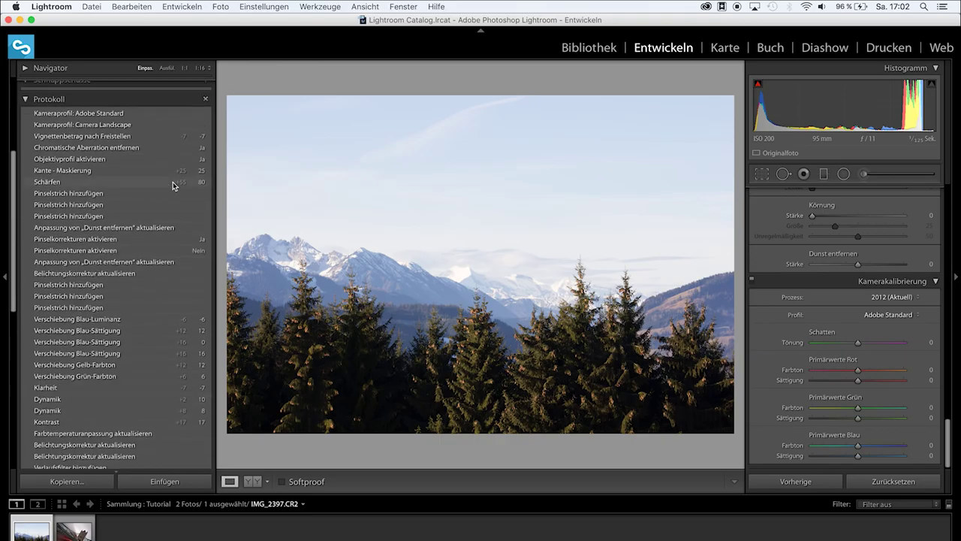
scroll(173, 181, up, 2)
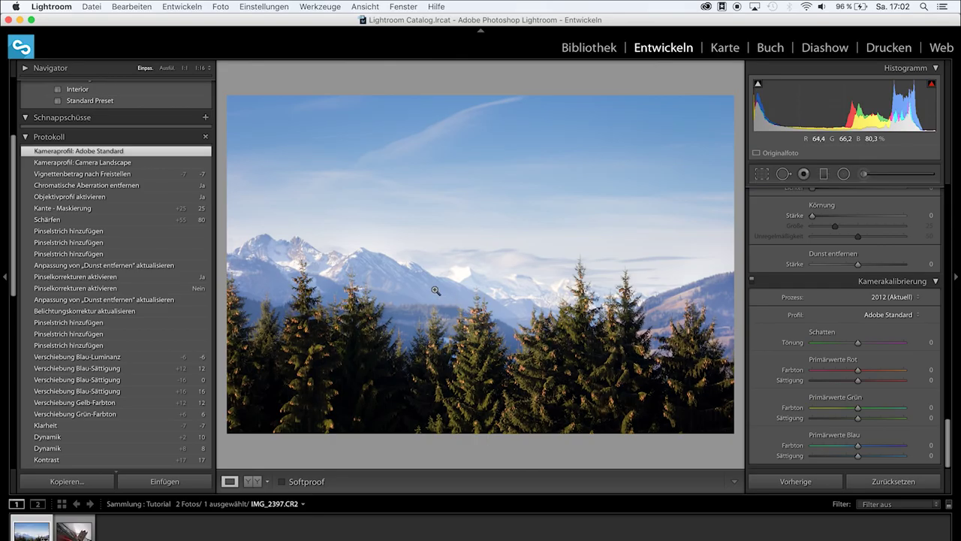
scroll(153, 313, down, 5)
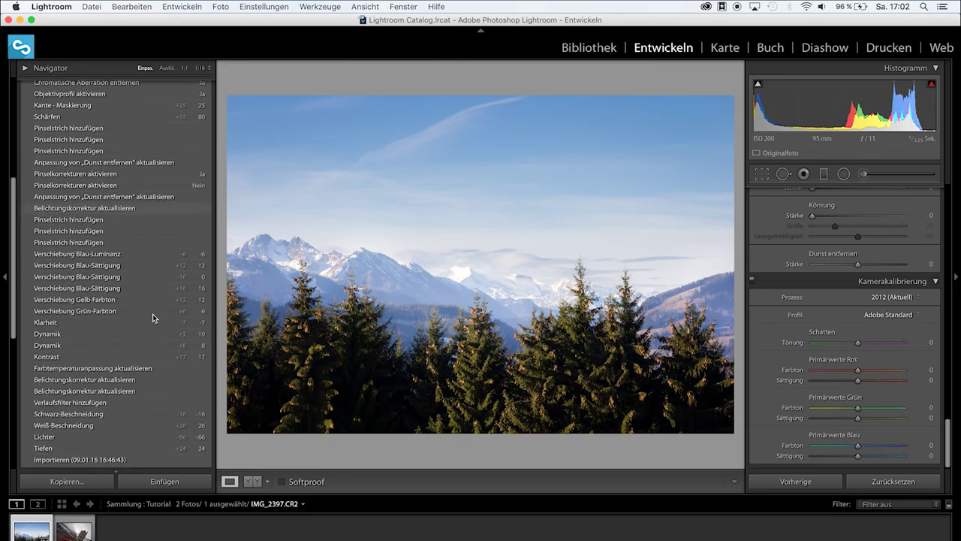
click(93, 406)
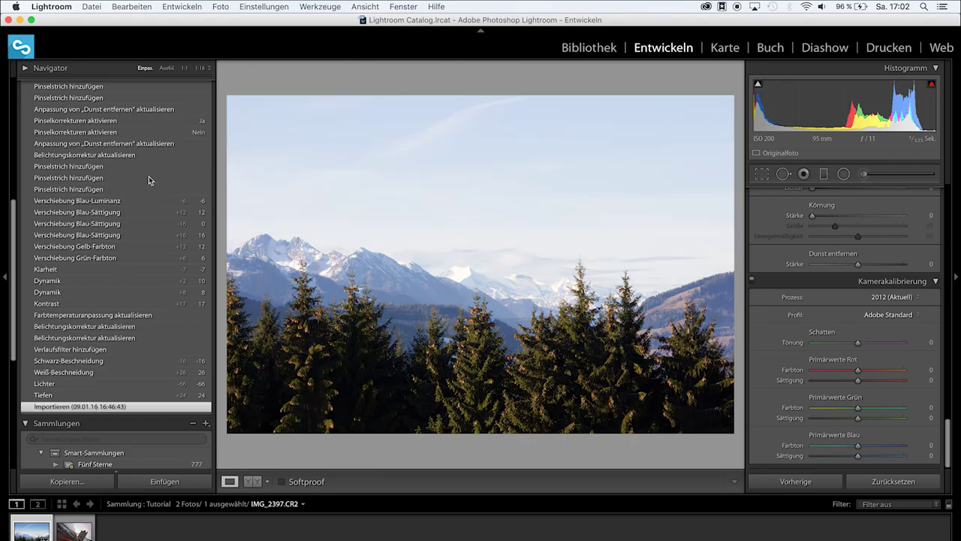
scroll(147, 162, up, 3)
scroll(145, 152, up, 2)
scroll(146, 150, up, 2)
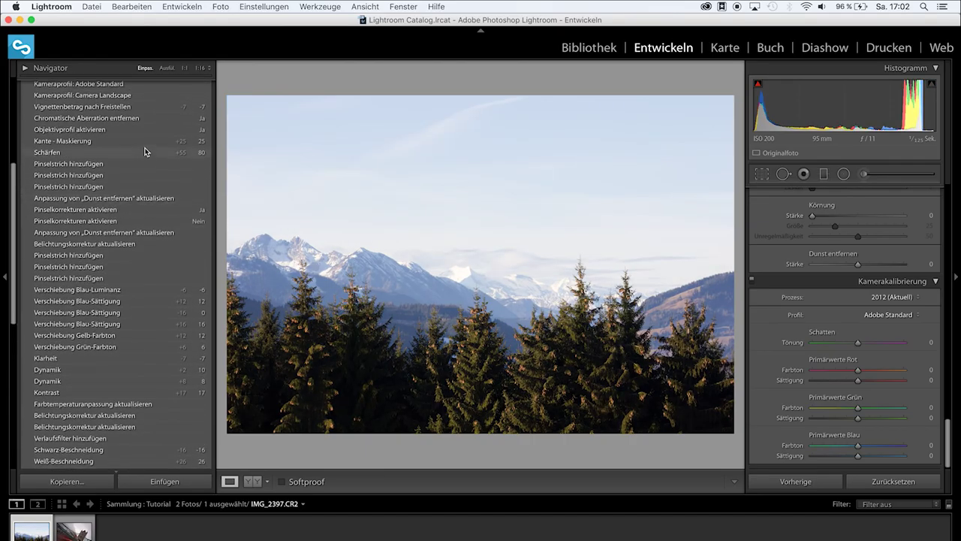
scroll(127, 135, up, 2)
click(121, 124)
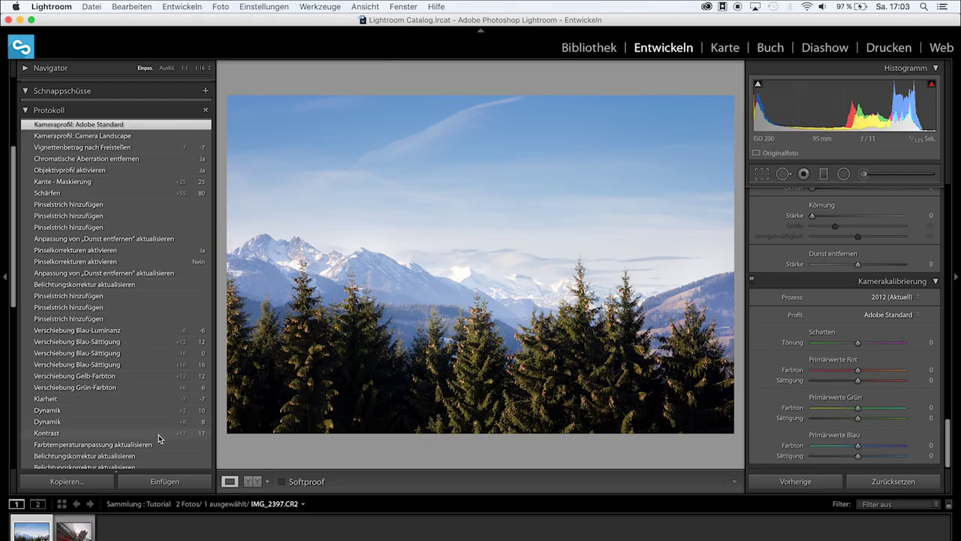
scroll(158, 438, up, 3)
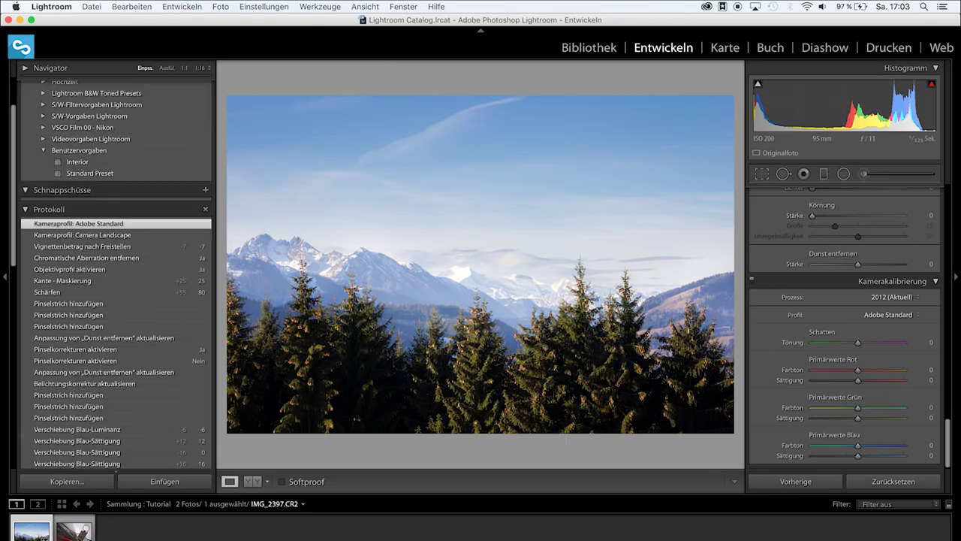
Open Tower Bridge RH.CR2 from the filmstrip in the Develop module.
click(73, 532)
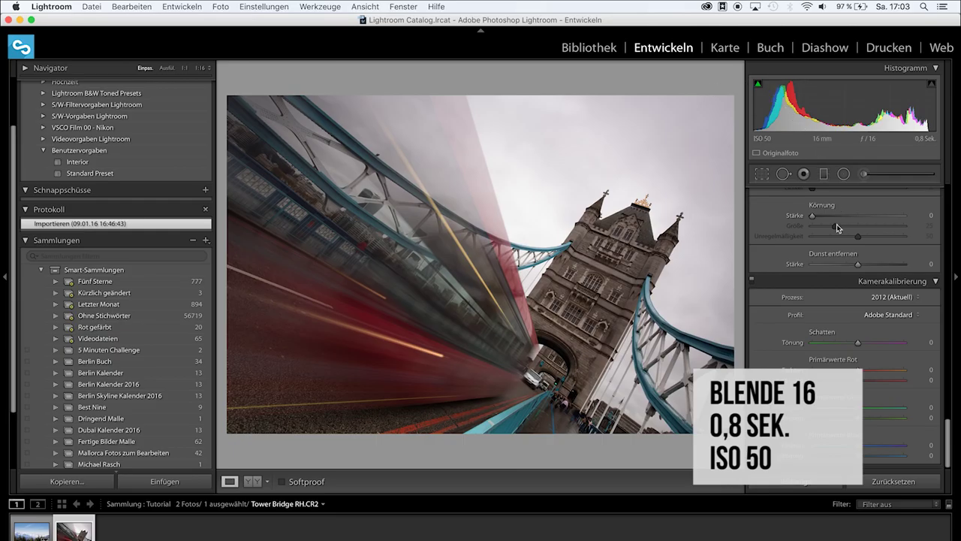
scroll(836, 224, up, 5)
scroll(837, 224, up, 4)
scroll(836, 224, up, 4)
scroll(836, 224, up, 2)
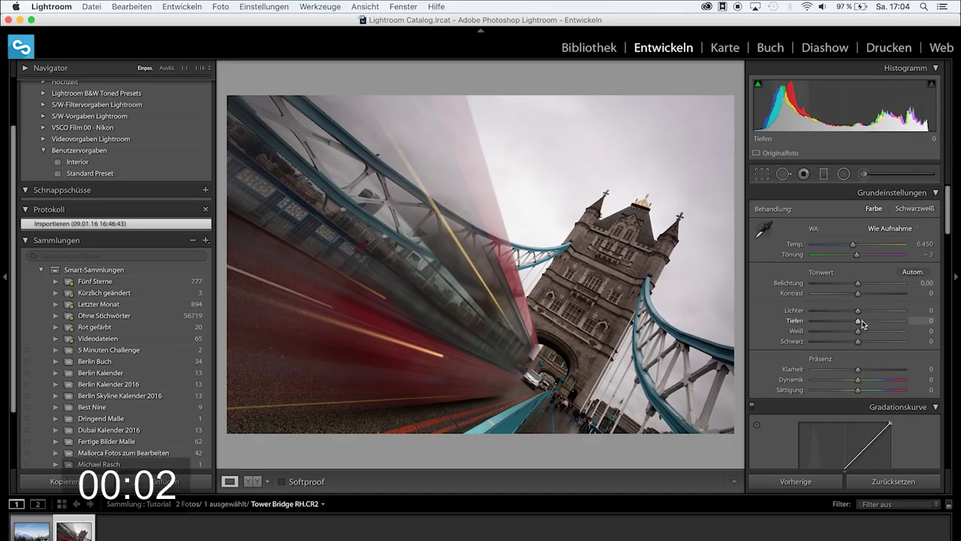
Set Tiefen +21, Lichter −33, Weiß +52, Schwarz −30, Kontrast +19, Klarheit +31 and Dynamik −19.
mouse_move(859, 325)
mouse_down()
mouse_move(871, 324)
mouse_move(842, 310)
mouse_move(882, 332)
mouse_move(845, 342)
mouse_up()
key(alt)
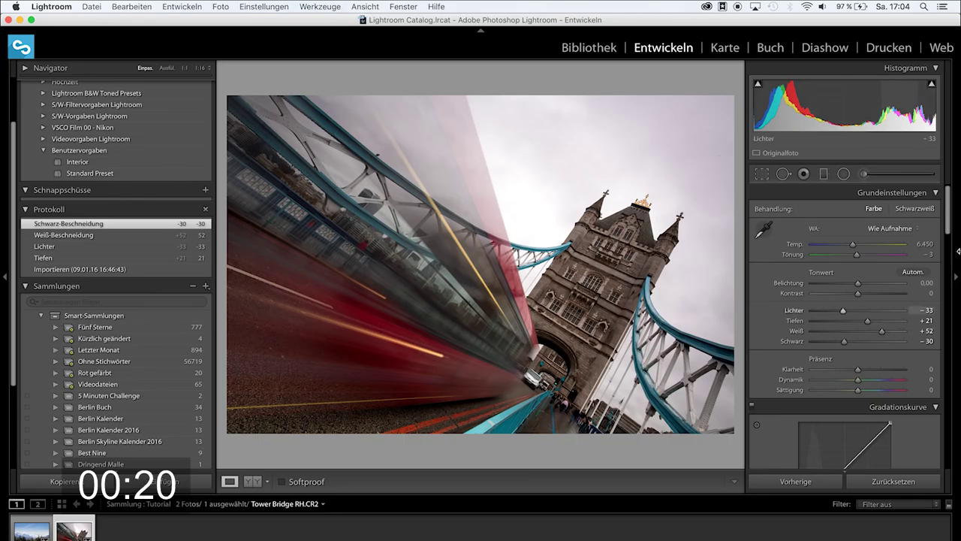
drag(863, 295, 868, 296)
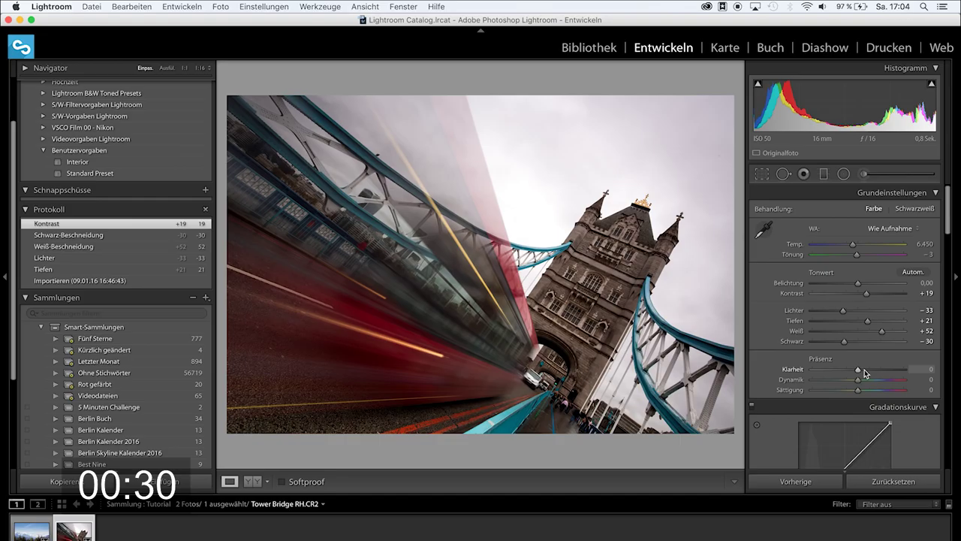
drag(861, 369, 871, 369)
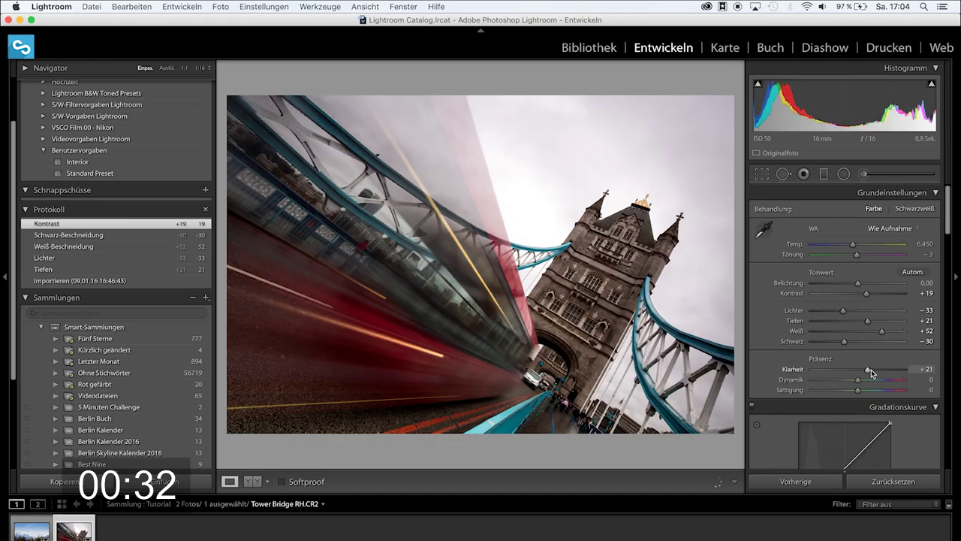
drag(873, 372, 875, 369)
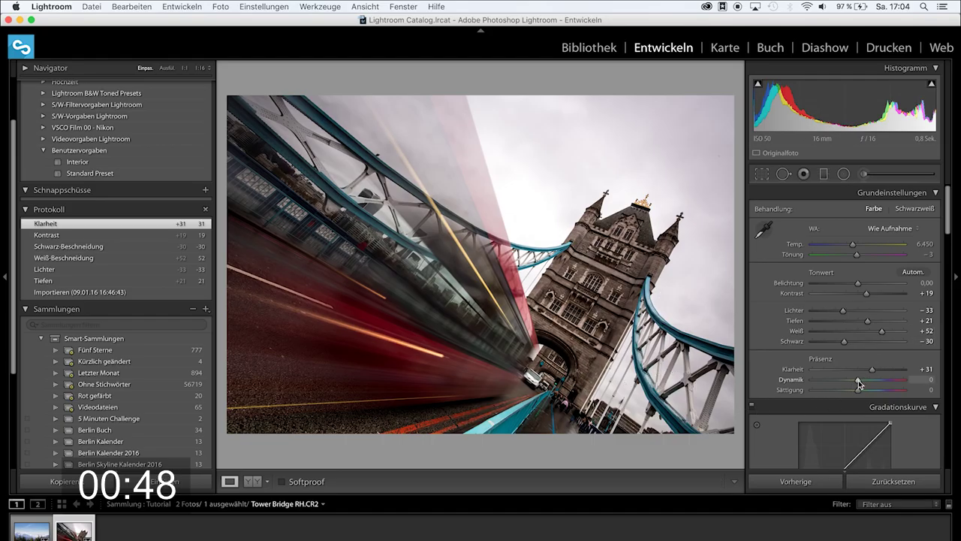
drag(862, 383, 850, 383)
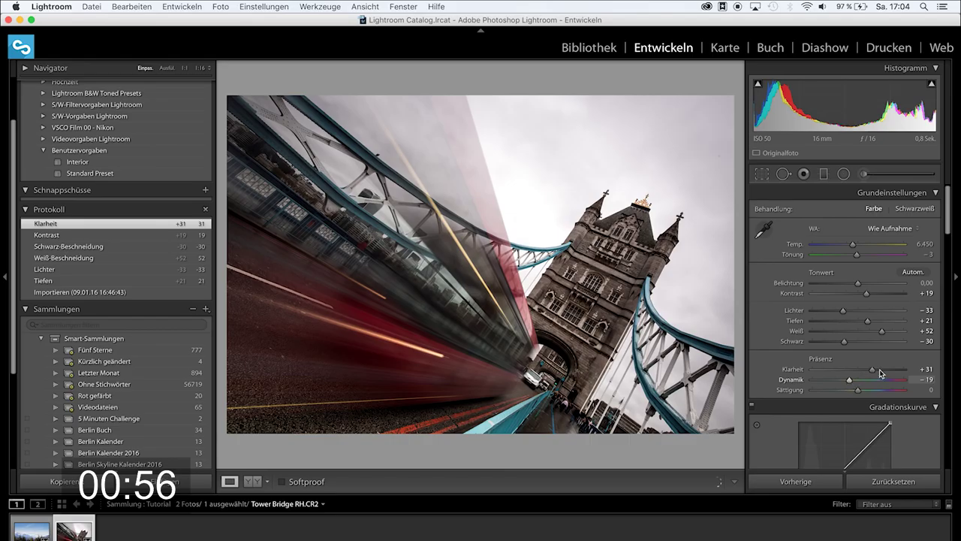
Fully desaturate Magenta and Lila to −100 in the HSL saturation sliders.
scroll(879, 369, down, 3)
scroll(879, 369, down, 3)
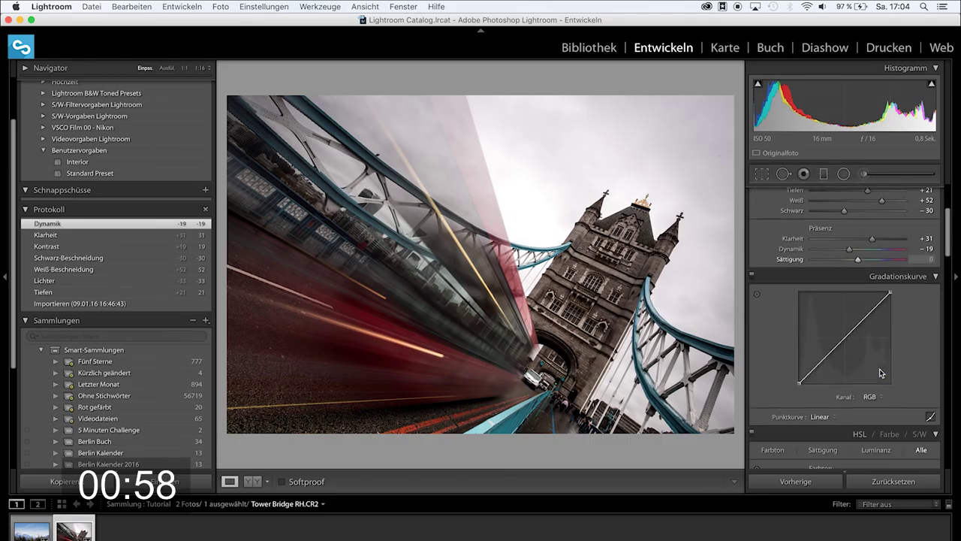
scroll(879, 369, down, 3)
scroll(879, 369, down, 3)
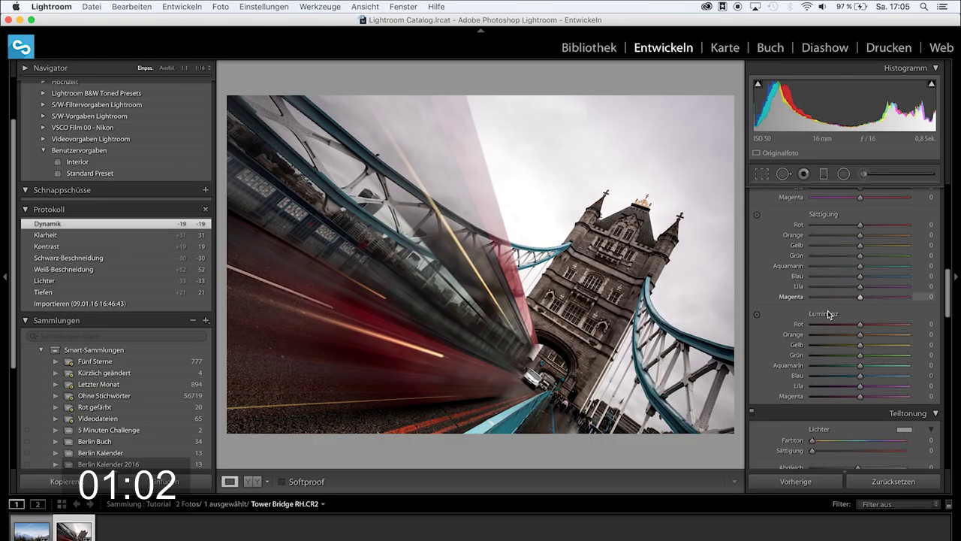
click(832, 298)
drag(822, 302, 811, 306)
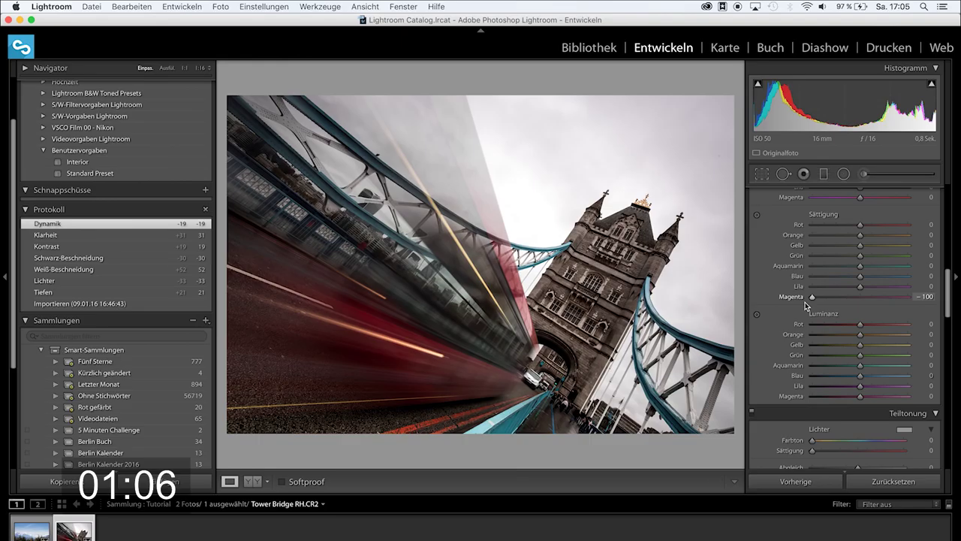
click(823, 287)
drag(822, 290, 793, 294)
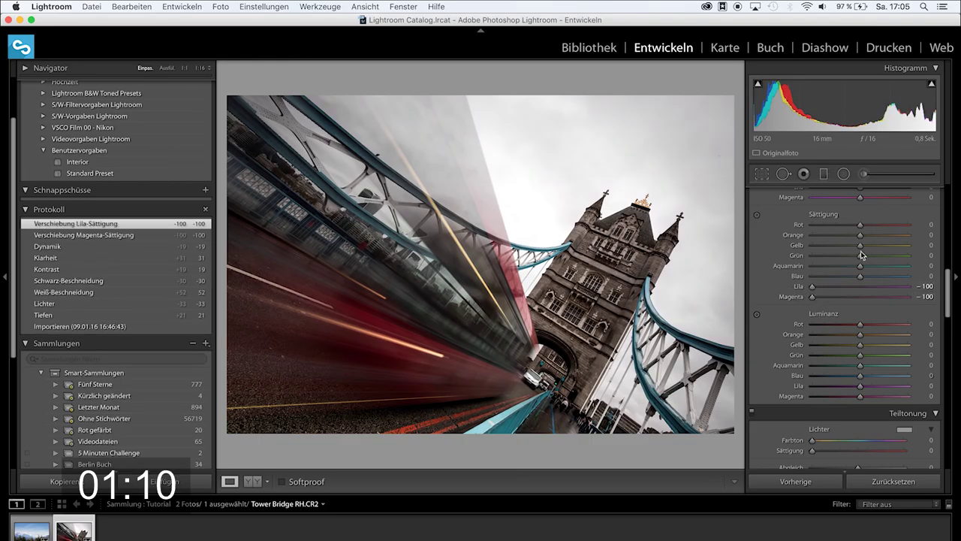
Boost Rot saturation to +20, lower Blau, and drop Gelb and Orange to −100.
mouse_move(860, 224)
mouse_down()
mouse_move(818, 224)
mouse_move(867, 237)
mouse_up()
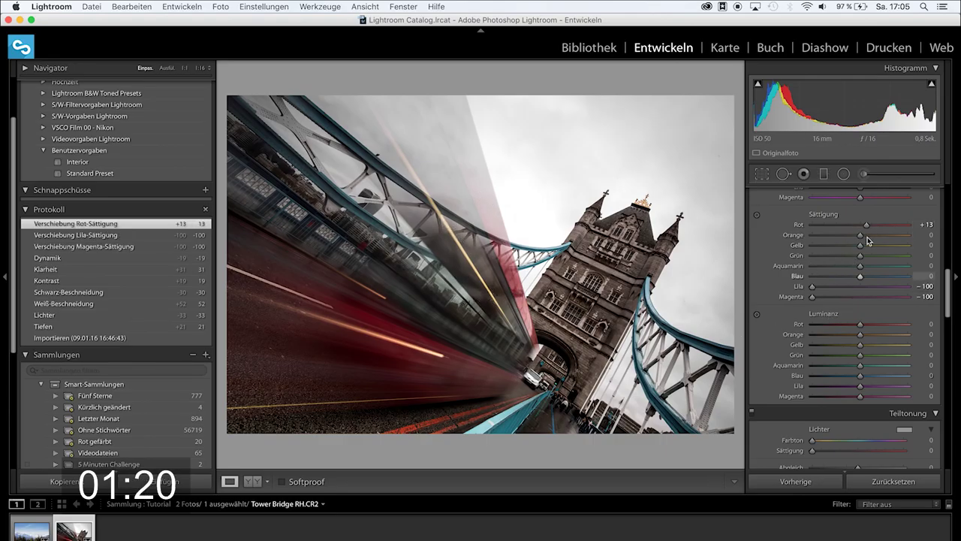
drag(870, 228, 872, 228)
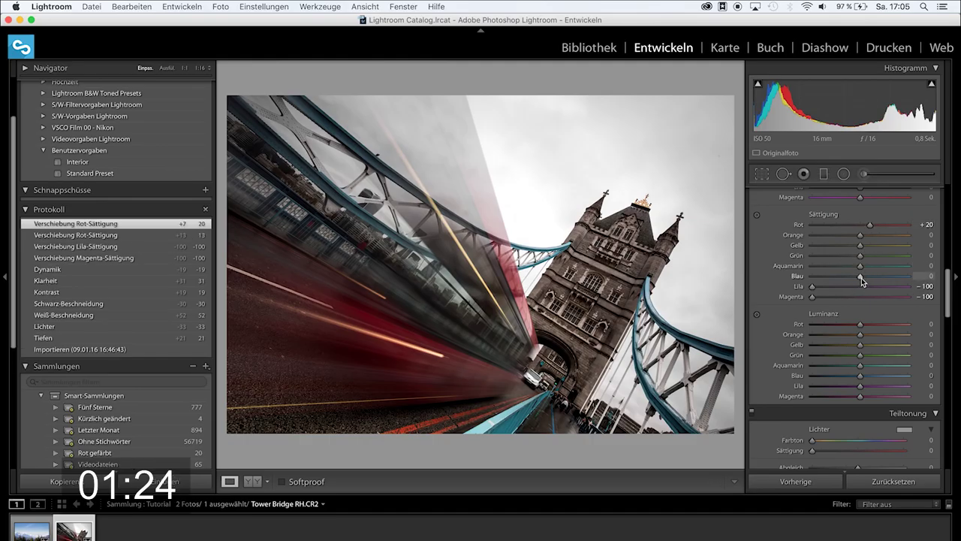
mouse_move(850, 282)
mouse_down()
mouse_move(811, 283)
mouse_move(848, 284)
mouse_move(834, 266)
mouse_move(852, 265)
mouse_move(774, 257)
mouse_up()
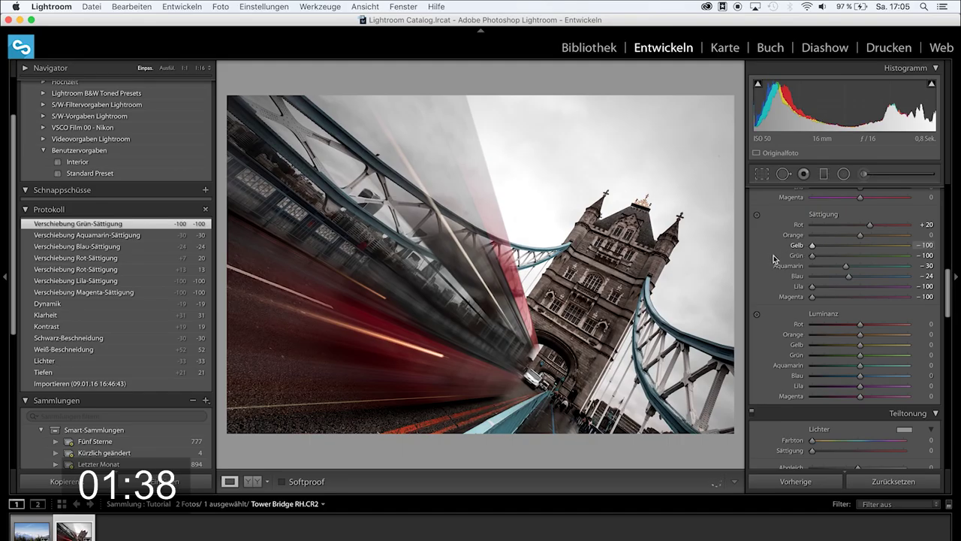
drag(774, 254, 774, 253)
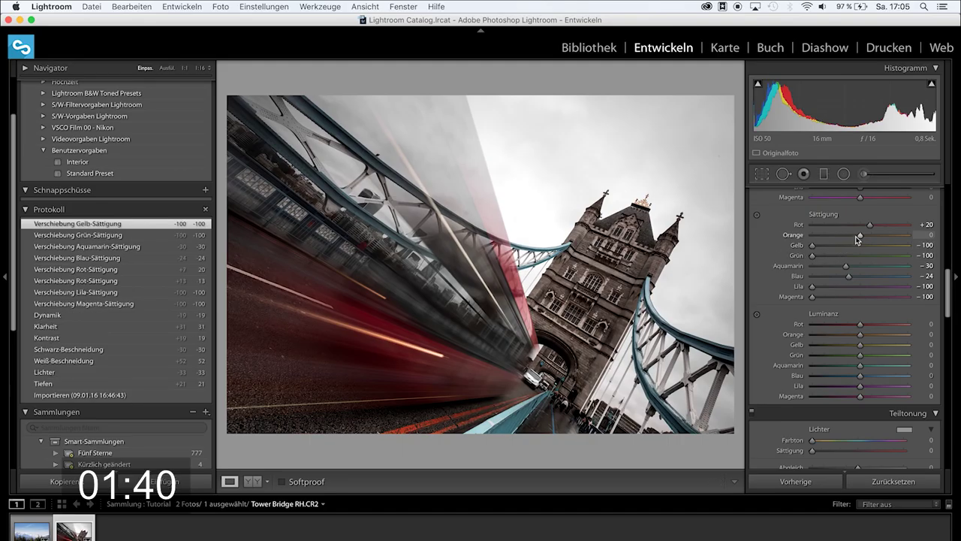
drag(860, 235, 803, 239)
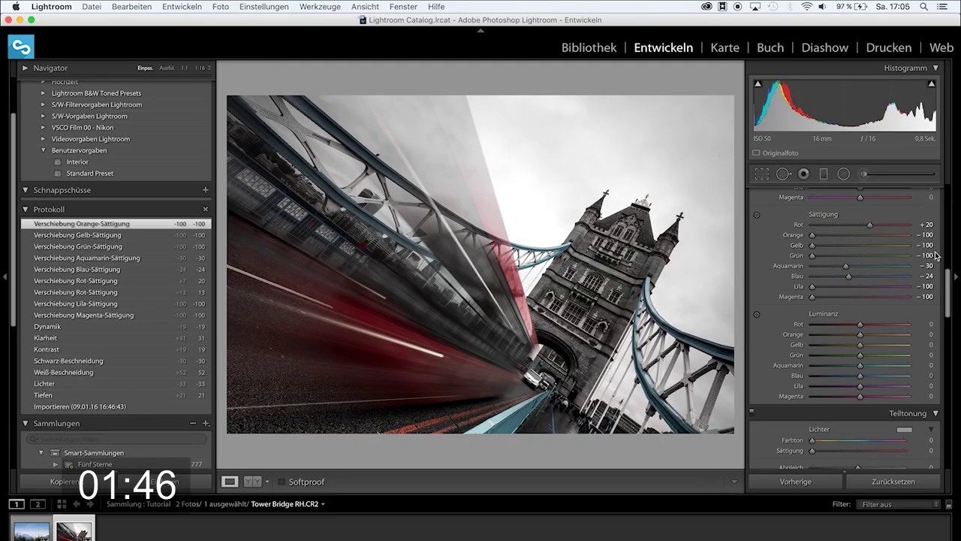
Settle the Blau saturation near zero, at −1.
scroll(936, 256, down, 1)
scroll(936, 256, down, 2)
scroll(937, 256, down, 2)
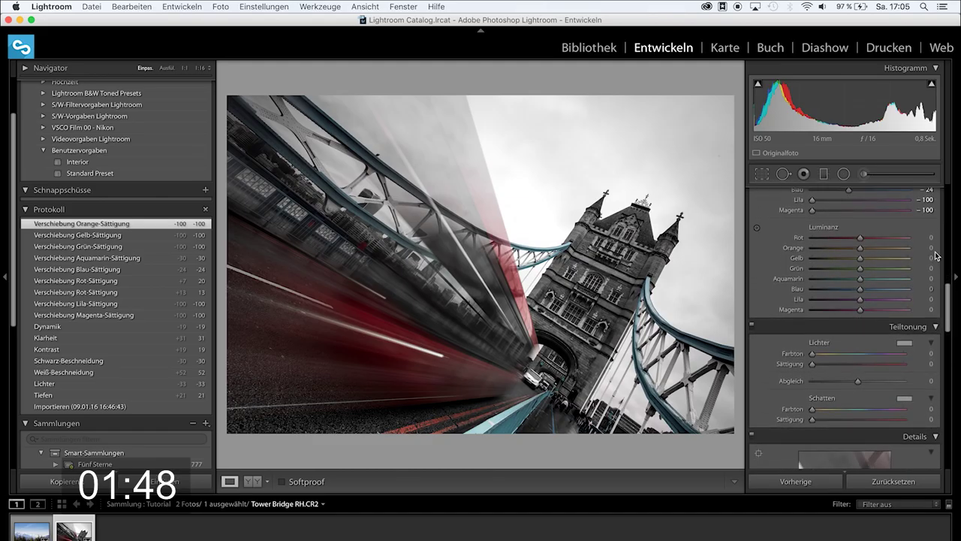
scroll(936, 256, down, 2)
scroll(936, 256, down, 3)
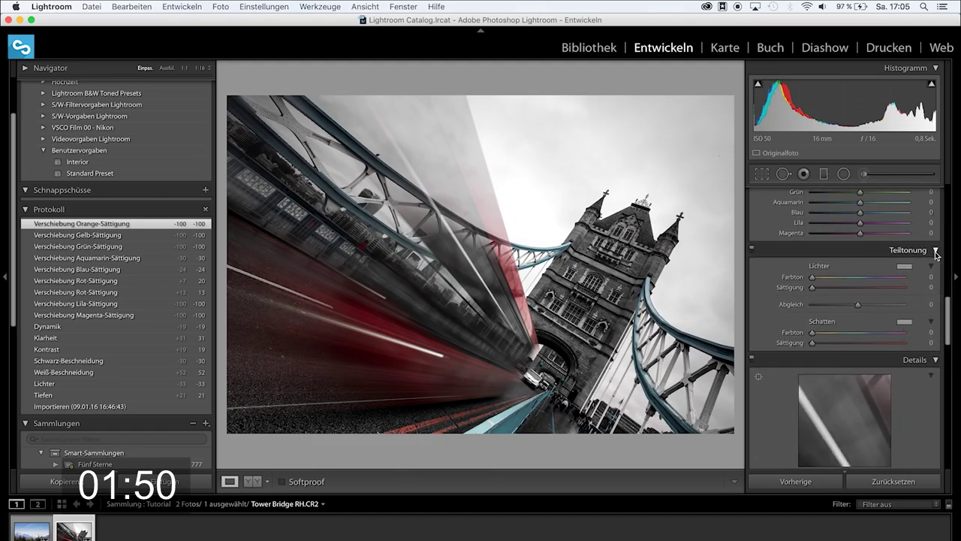
scroll(936, 256, up, 4)
scroll(936, 256, up, 7)
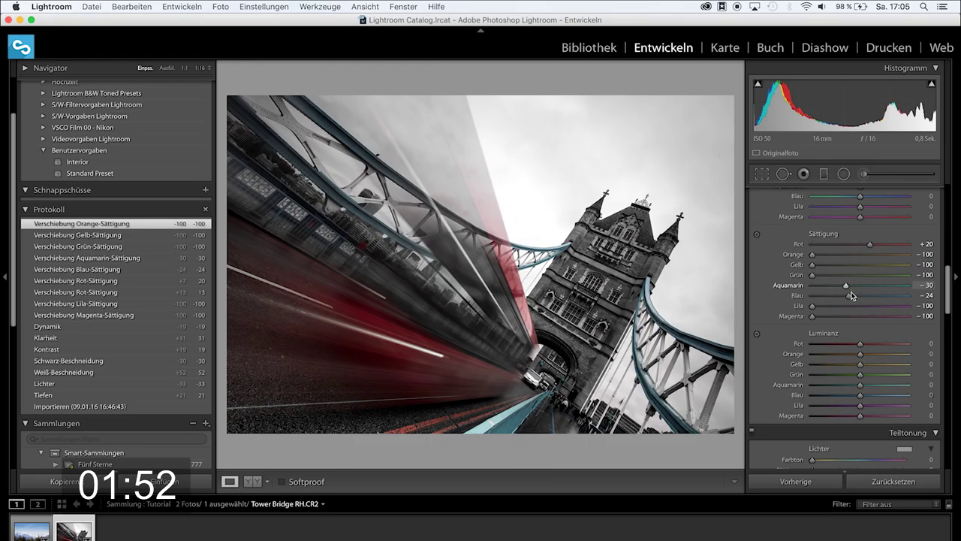
mouse_move(850, 300)
mouse_down()
mouse_move(802, 304)
mouse_move(863, 302)
mouse_move(856, 285)
mouse_up()
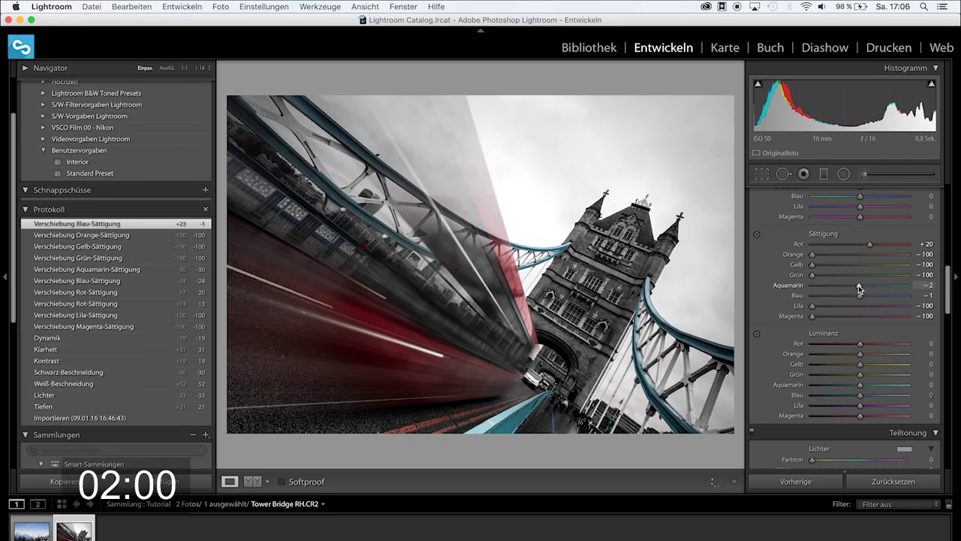
Set sharpening Betrag to 80 with Maskieren 26.
scroll(864, 315, down, 5)
scroll(867, 346, down, 5)
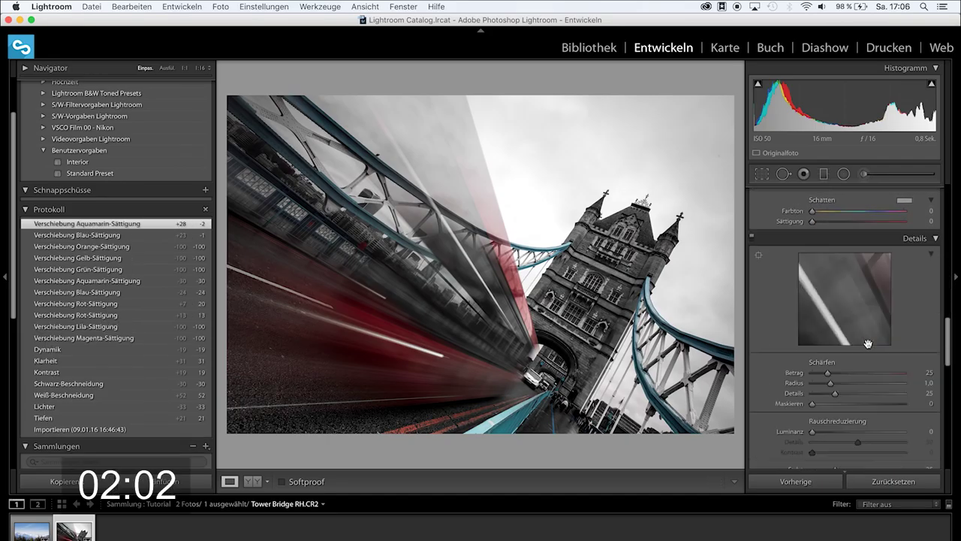
scroll(867, 342, down, 4)
drag(831, 253, 862, 255)
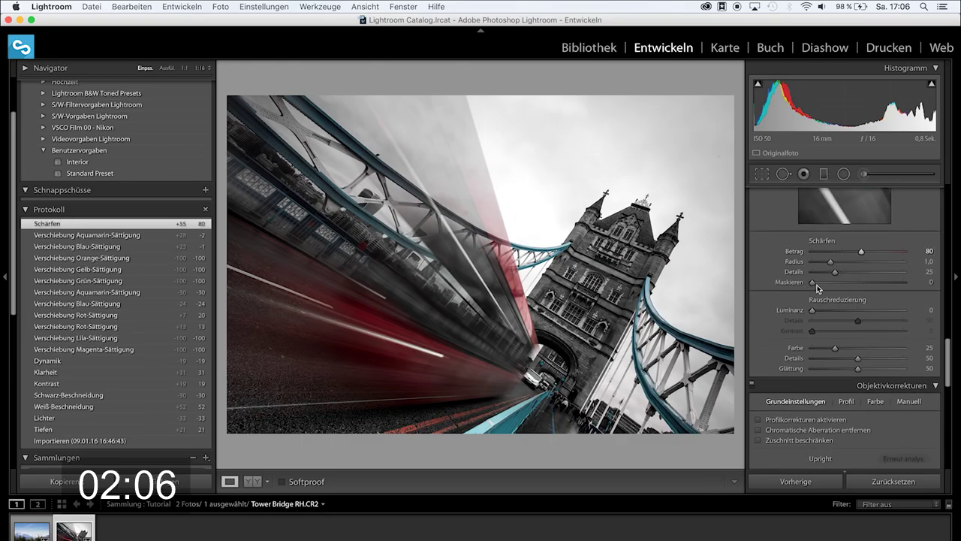
drag(810, 282, 837, 286)
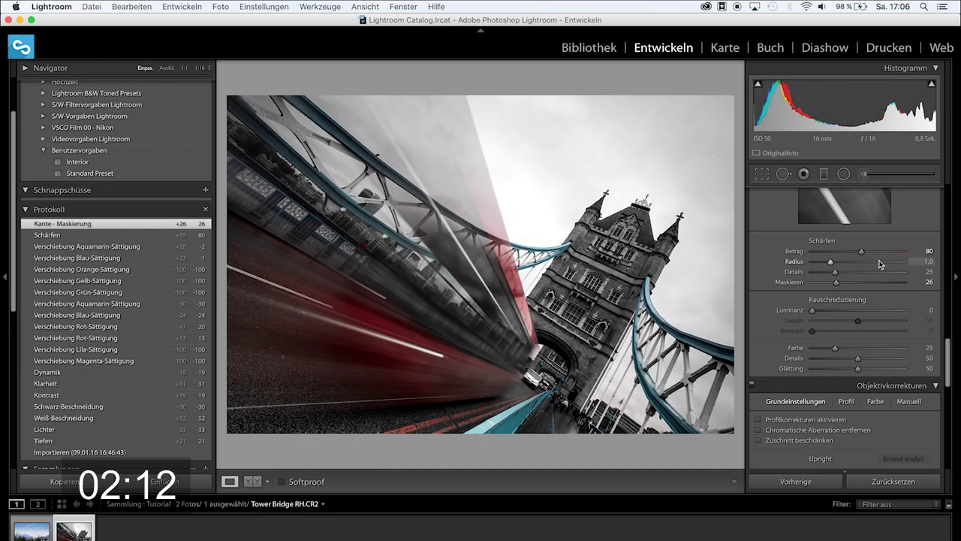
Enable lens profile corrections and chromatic aberration removal.
scroll(864, 315, down, 2)
click(810, 378)
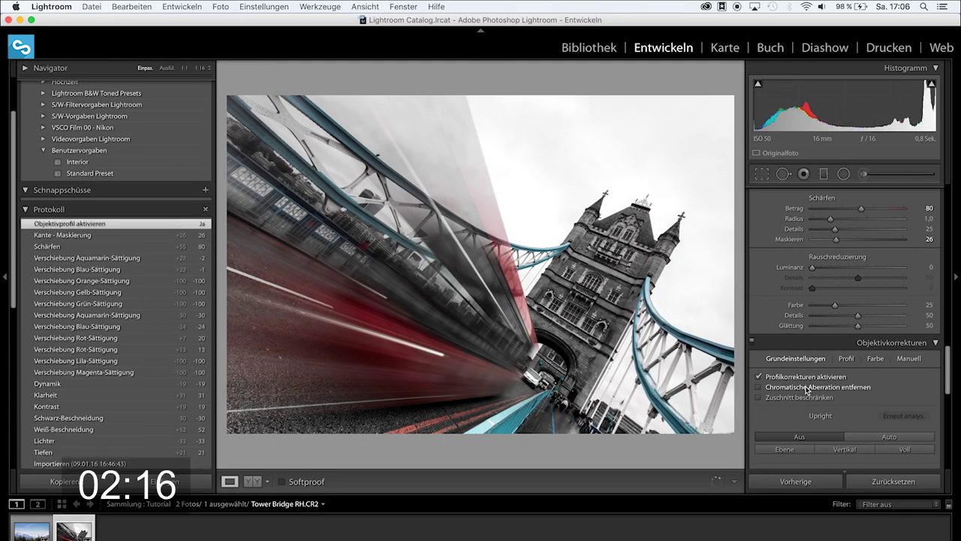
click(817, 387)
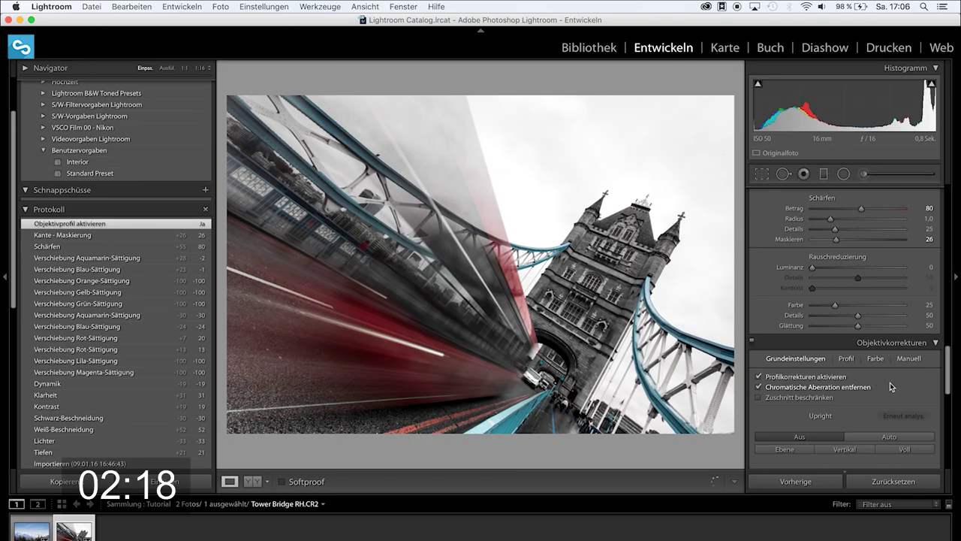
Add a −14 dark vignette in Effekte.
scroll(890, 387, down, 3)
scroll(878, 390, down, 3)
scroll(864, 398, down, 3)
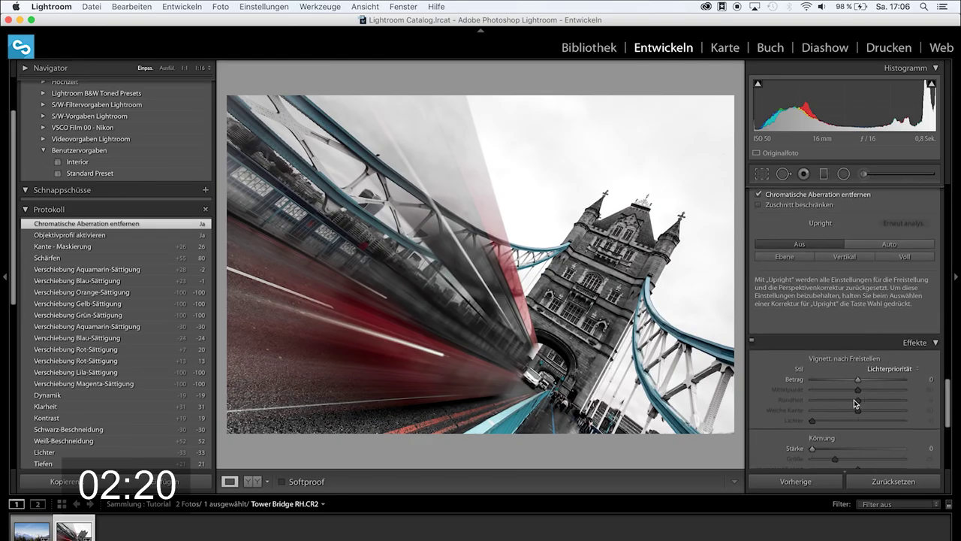
drag(857, 380, 850, 381)
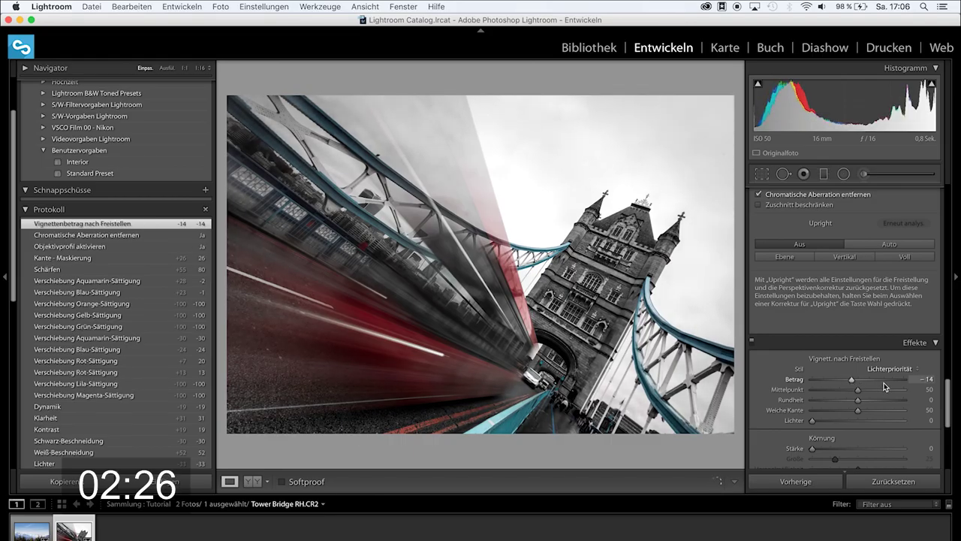
Try the Camera Landscape and Camera Faithful profiles, then settle on Camera Portrait.
scroll(856, 383, down, 2)
scroll(871, 385, down, 3)
scroll(884, 385, down, 2)
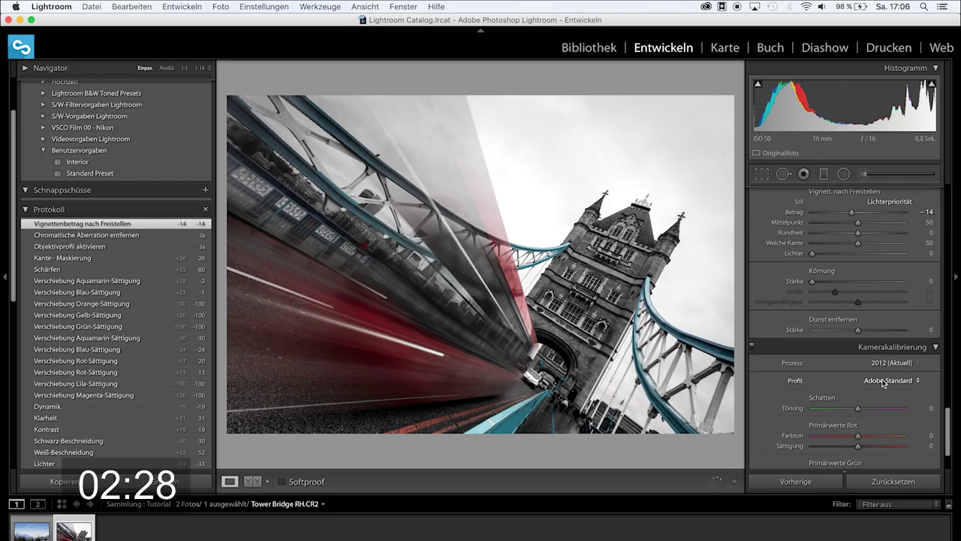
click(884, 383)
click(913, 395)
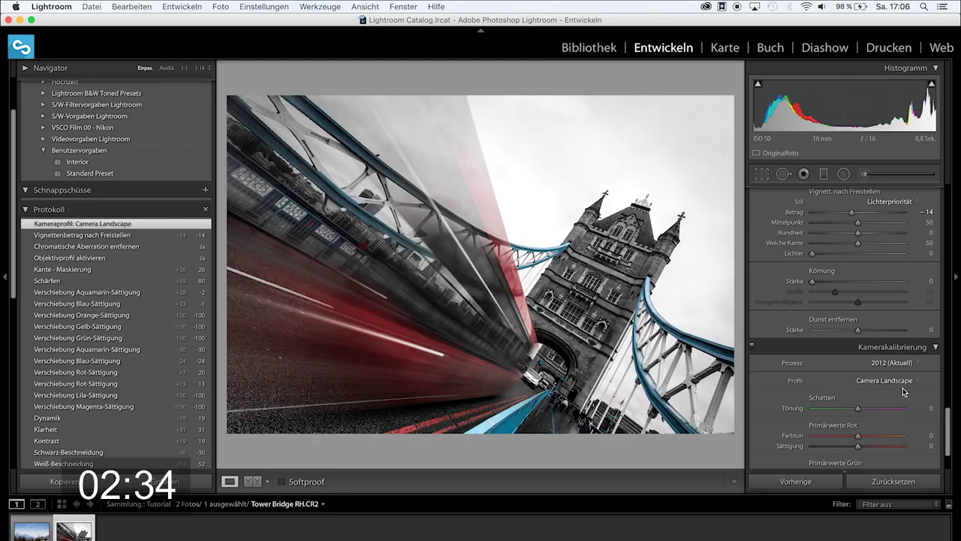
click(874, 385)
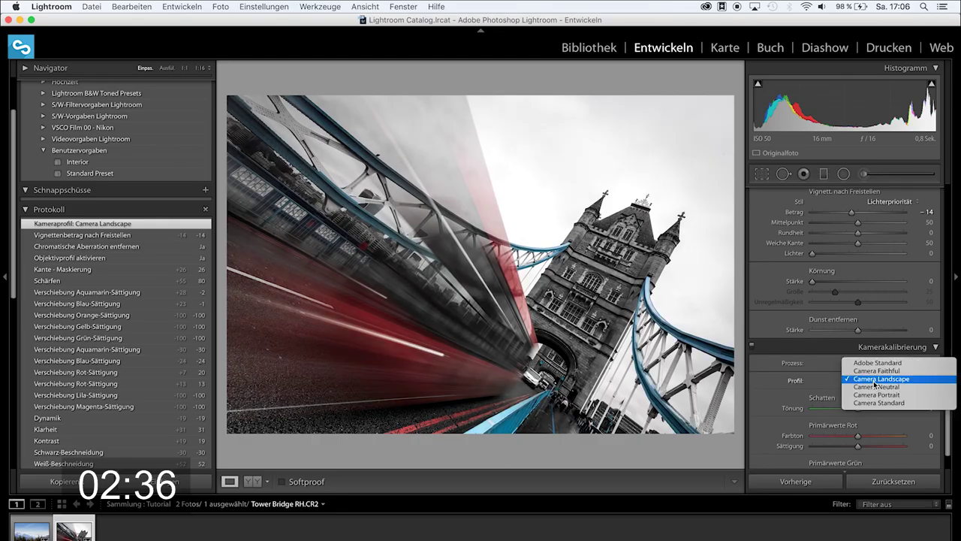
click(875, 371)
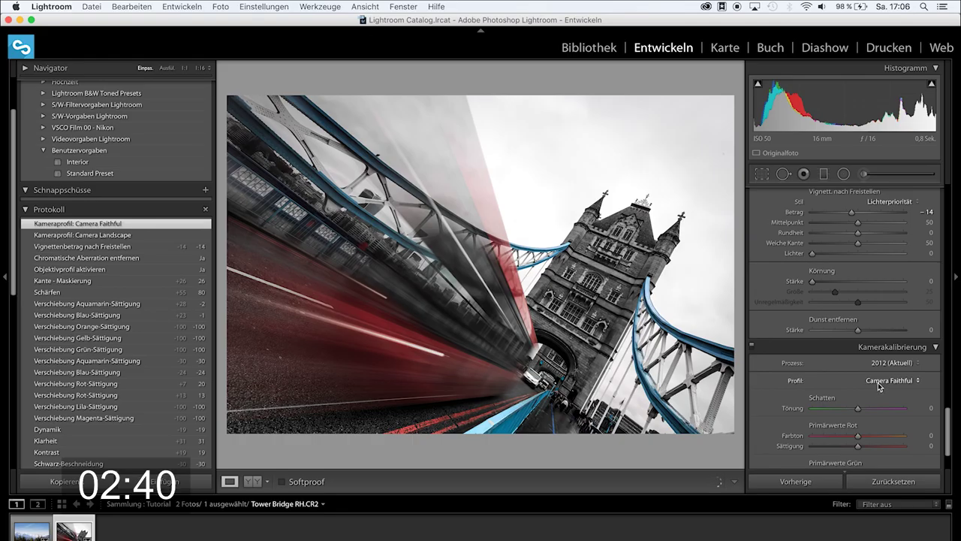
click(880, 383)
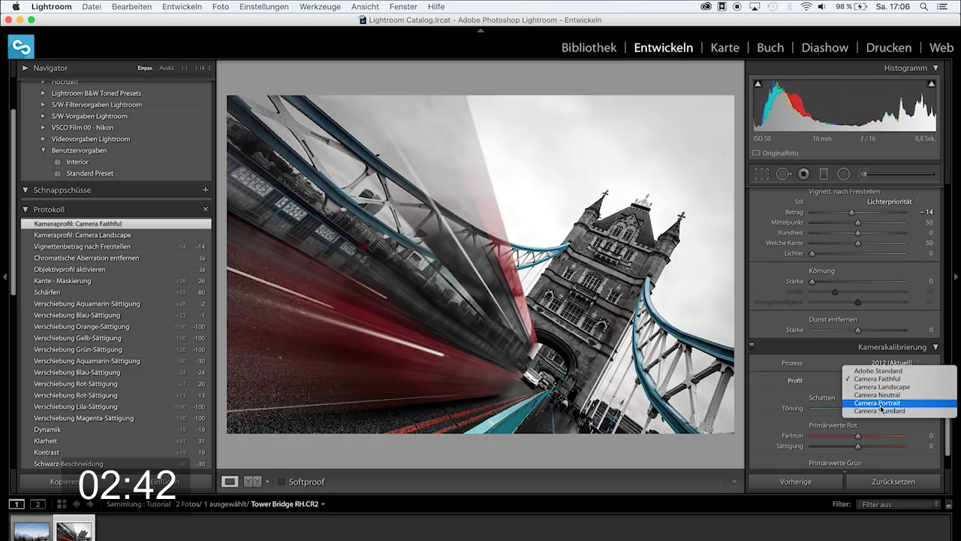
click(876, 405)
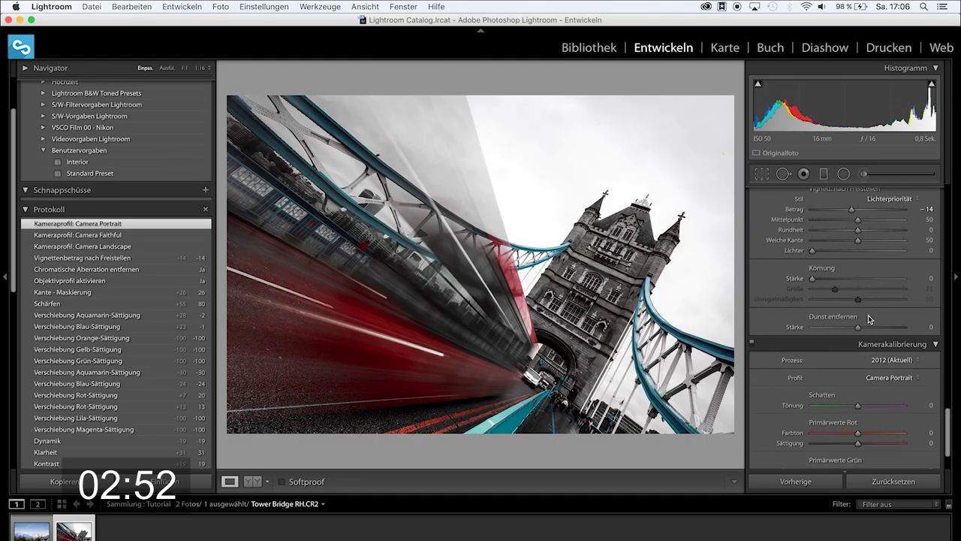
Set calibration red hue −25/sat +28, blue hue +12/sat +26, green hue −100/sat +46.
scroll(868, 315, down, 3)
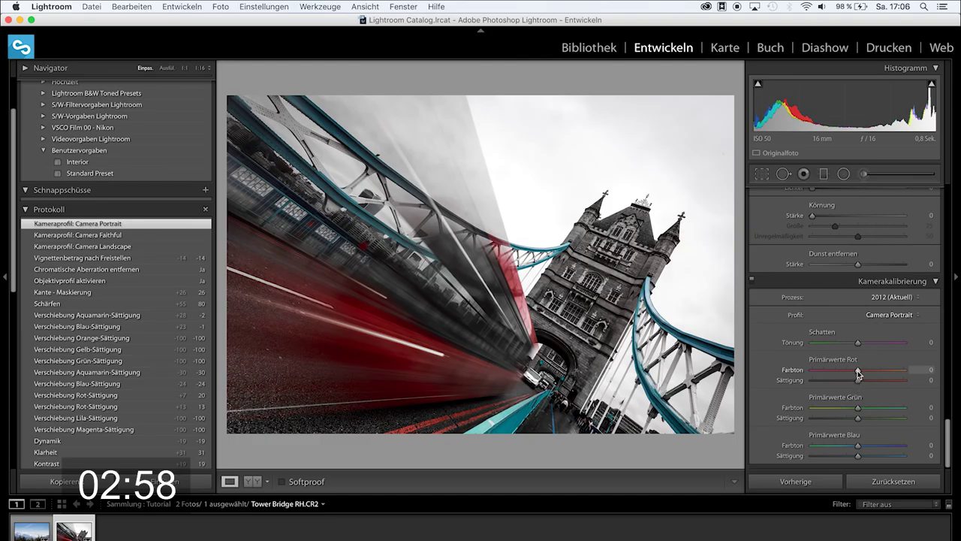
mouse_move(853, 370)
mouse_down()
mouse_move(845, 370)
mouse_move(871, 382)
mouse_up()
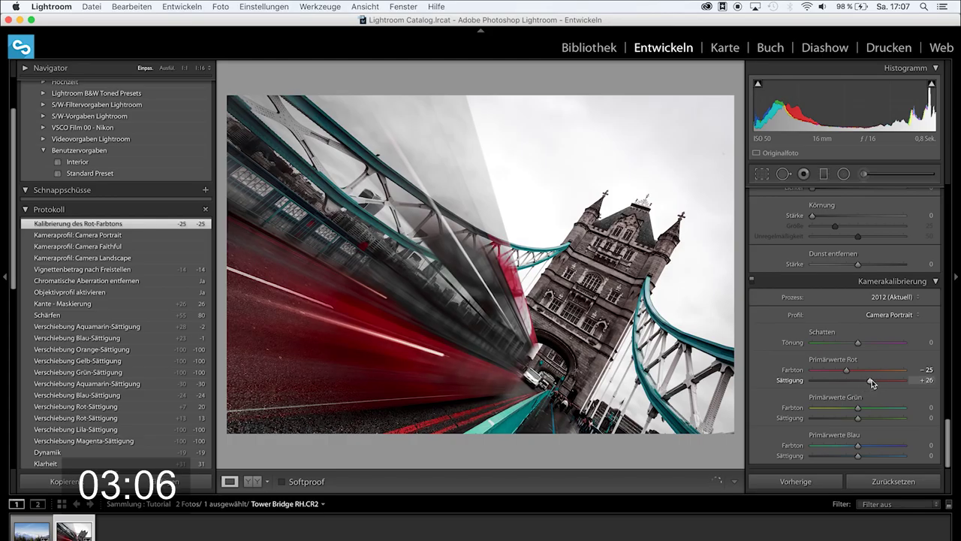
drag(871, 379, 872, 379)
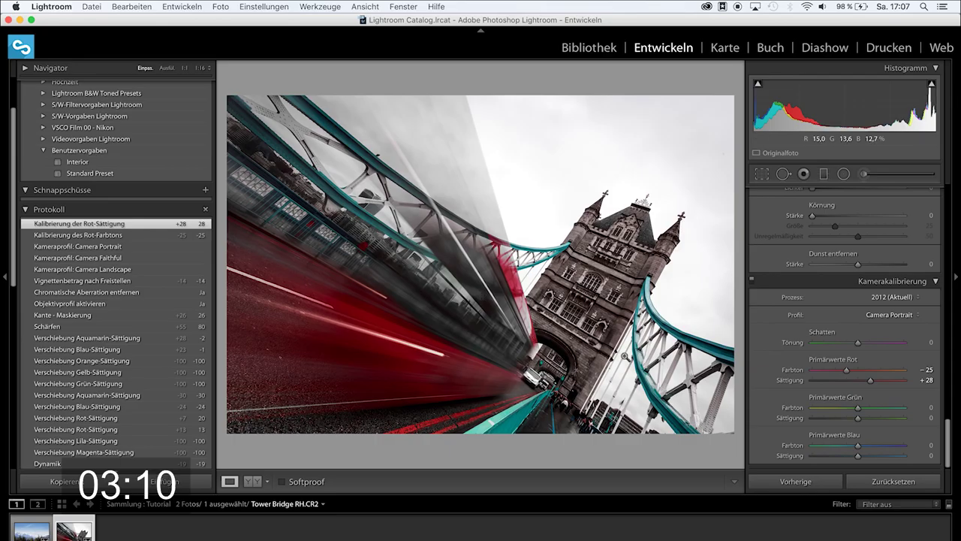
mouse_move(859, 449)
mouse_down()
mouse_move(900, 451)
mouse_move(824, 451)
mouse_move(868, 455)
mouse_up()
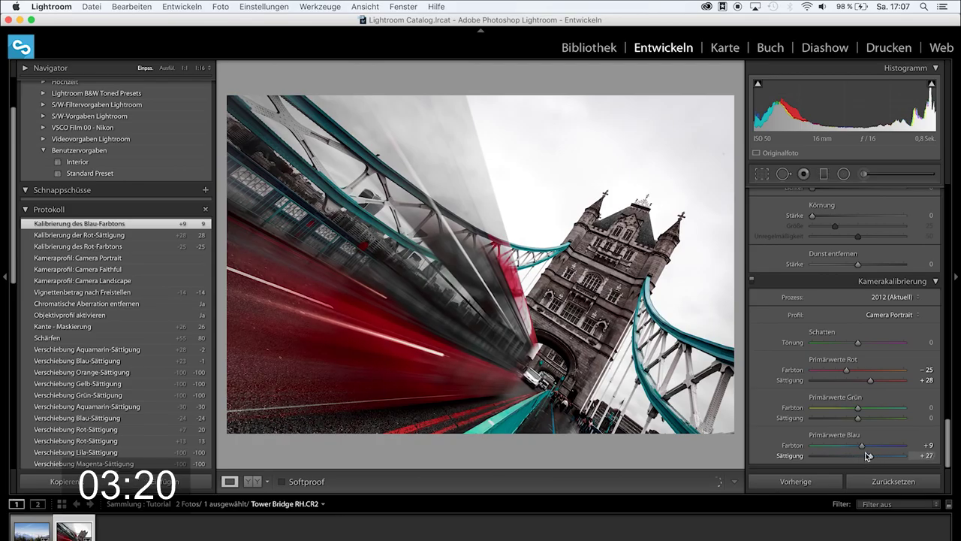
mouse_move(858, 409)
mouse_down()
mouse_move(907, 413)
mouse_move(797, 407)
mouse_up()
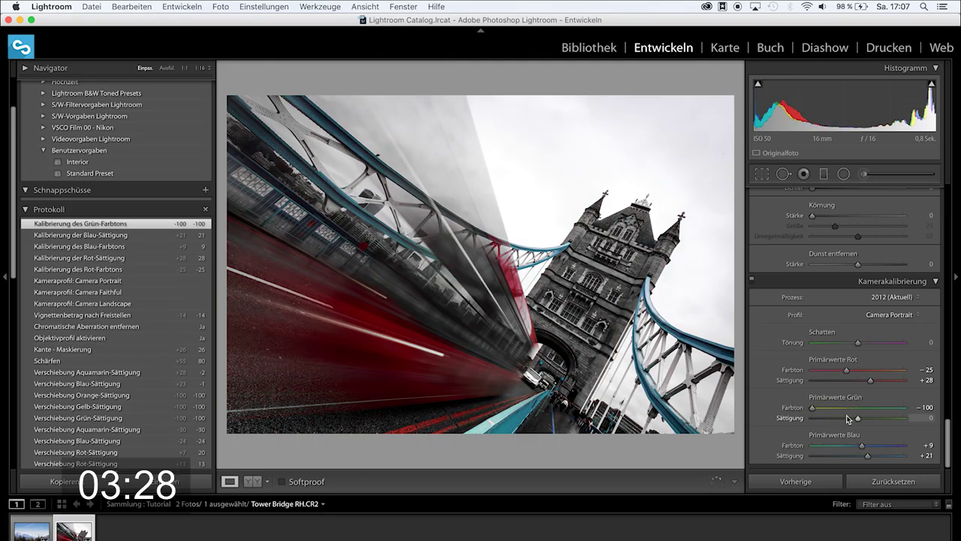
mouse_move(868, 422)
mouse_down()
mouse_move(882, 422)
mouse_move(883, 449)
mouse_move(864, 448)
mouse_move(866, 457)
mouse_up()
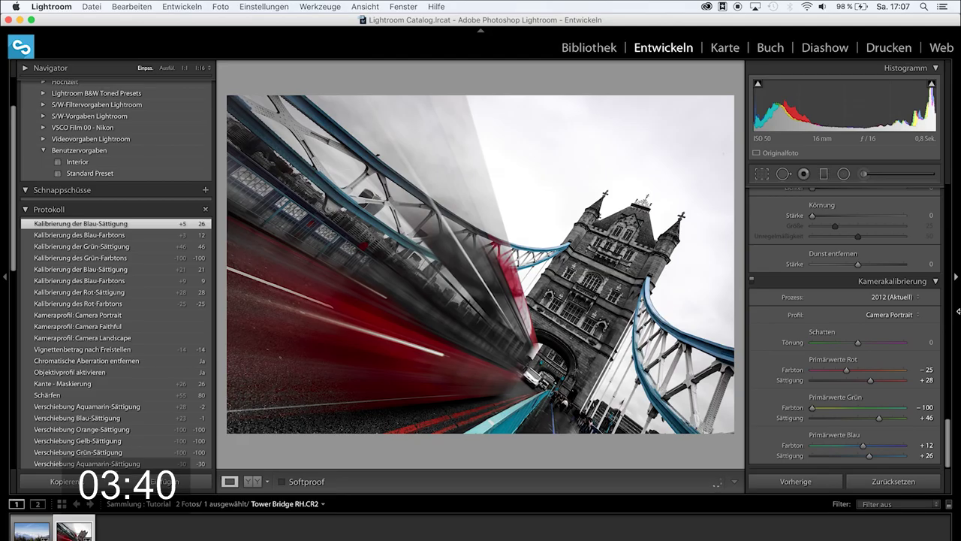
Draw an elliptical radial filter over the central tower's body.
scroll(893, 261, up, 3)
scroll(885, 248, up, 5)
scroll(878, 225, up, 5)
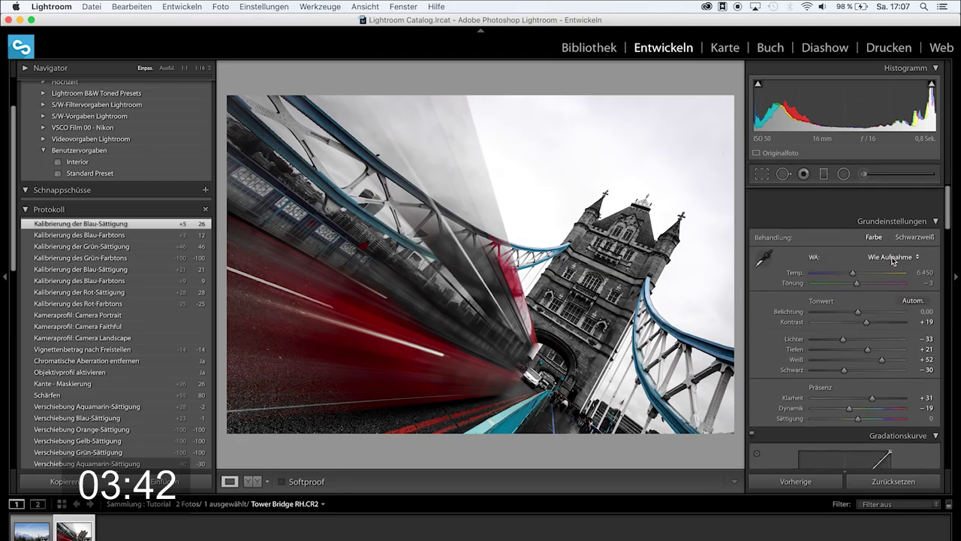
scroll(867, 207, up, 3)
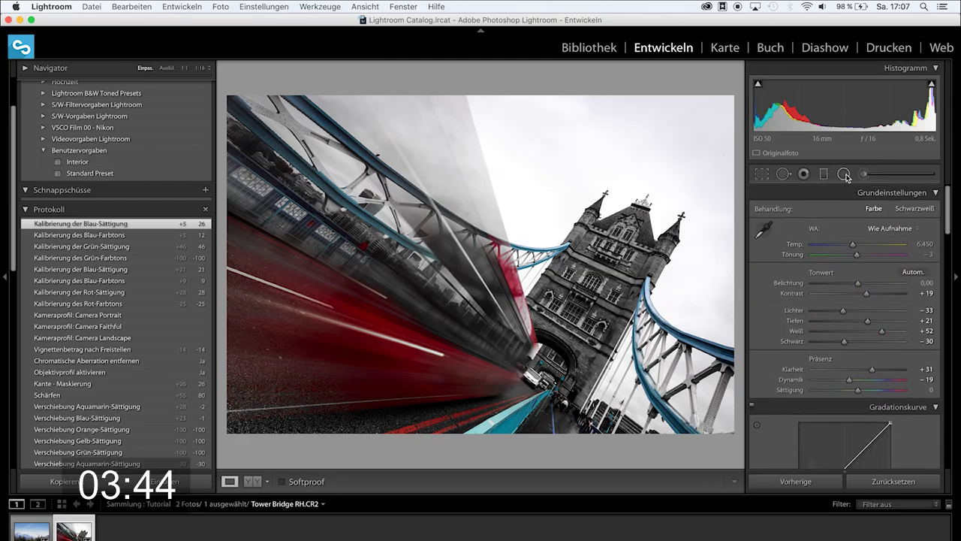
click(844, 174)
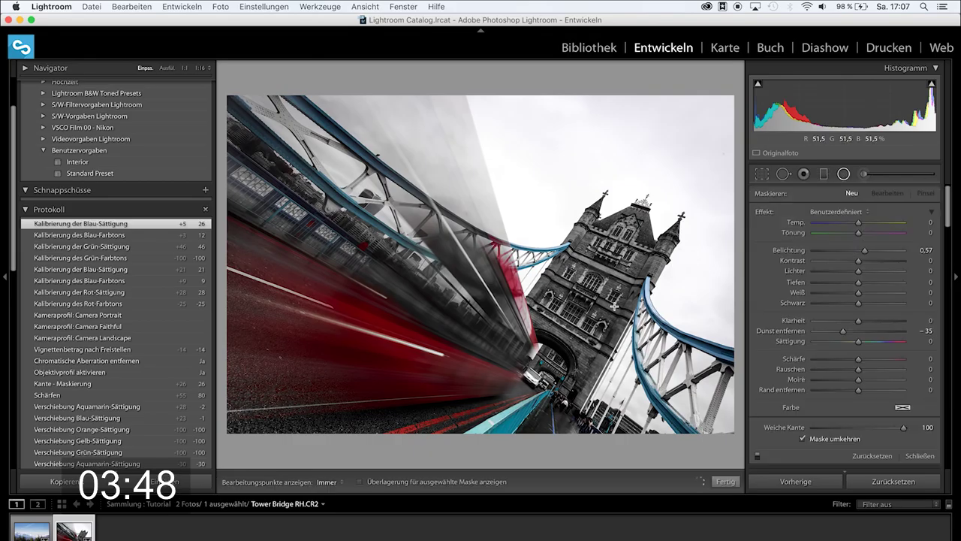
drag(599, 287, 628, 323)
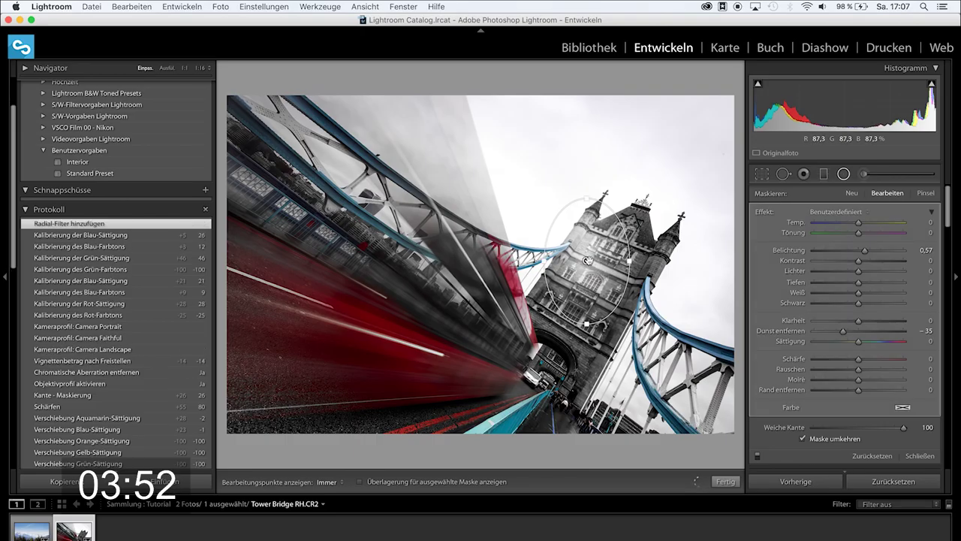
drag(590, 261, 588, 300)
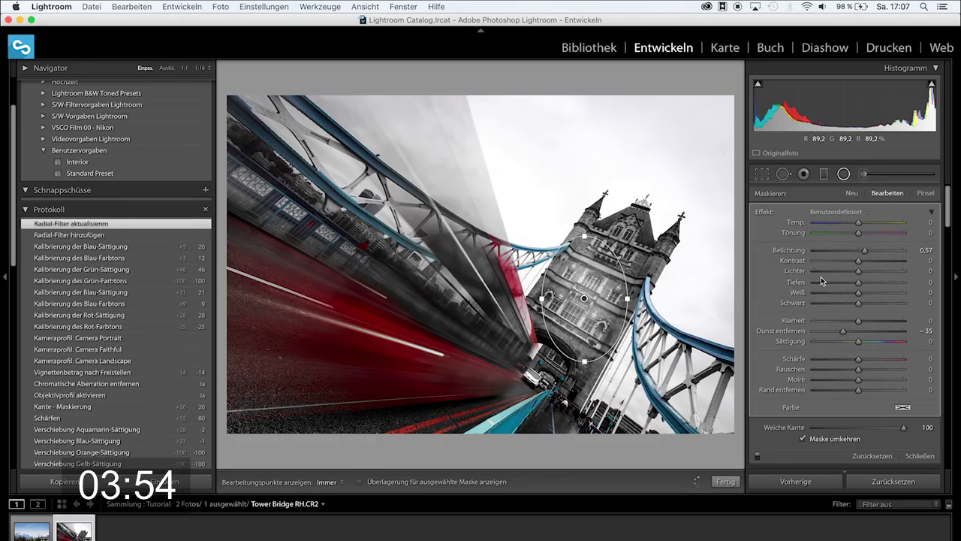
Set the filter's Dunst entfernen to 0 and Belichtung to 0.99.
click(860, 331)
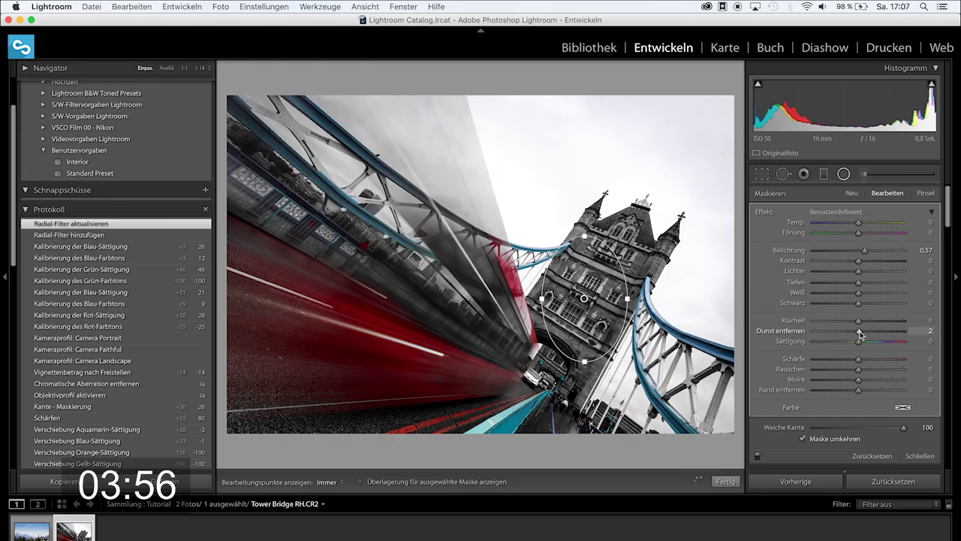
drag(861, 335, 857, 331)
drag(863, 249, 869, 253)
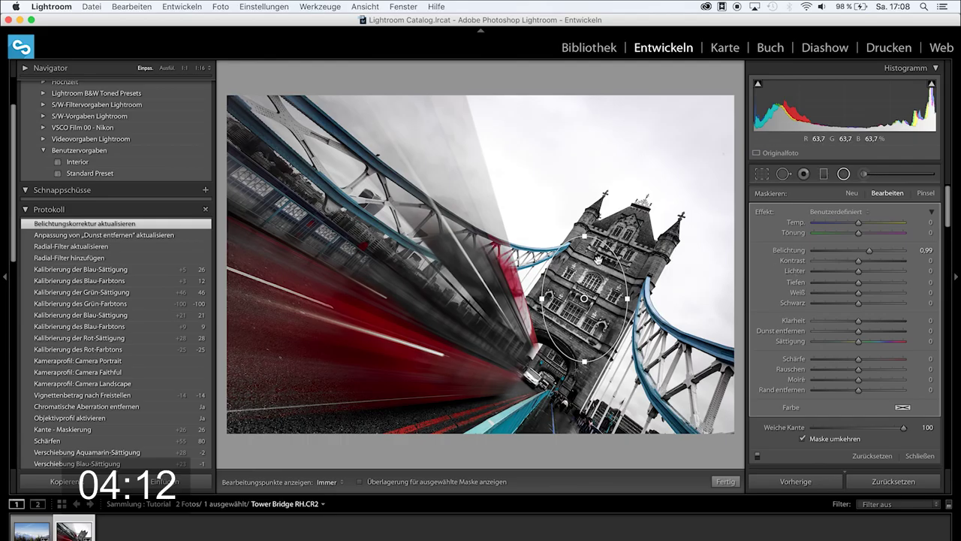
Reposition the ellipse on the tower and raise its Belichtung to 1.37.
drag(591, 296, 604, 279)
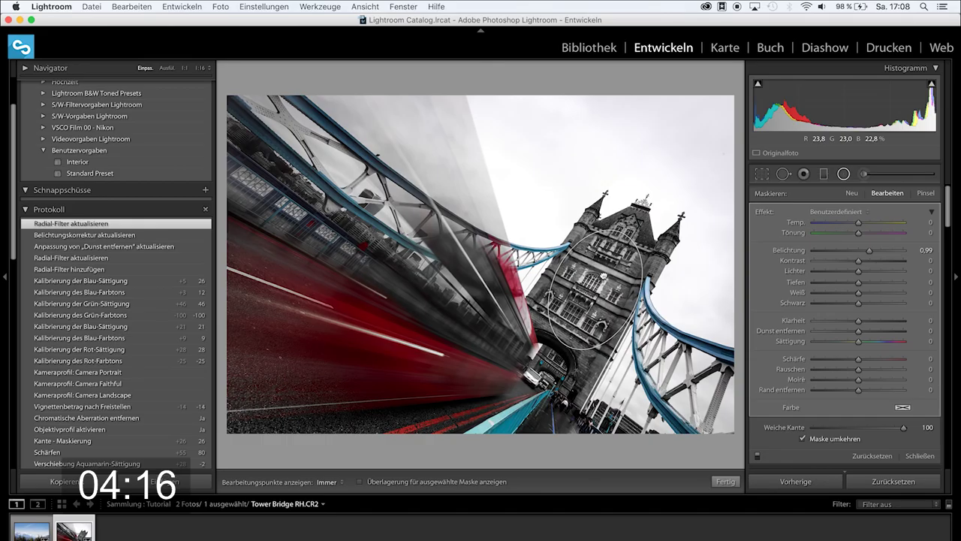
drag(604, 279, 594, 288)
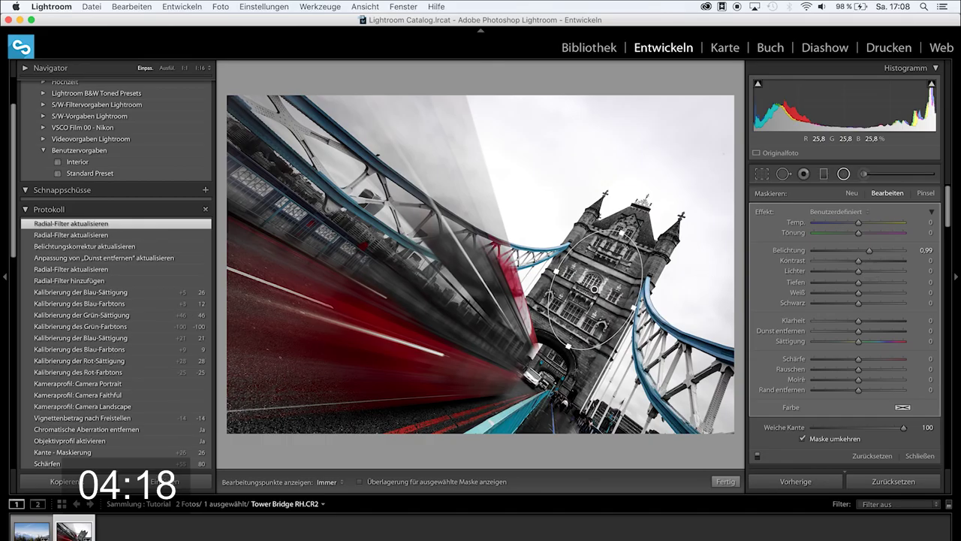
click(594, 288)
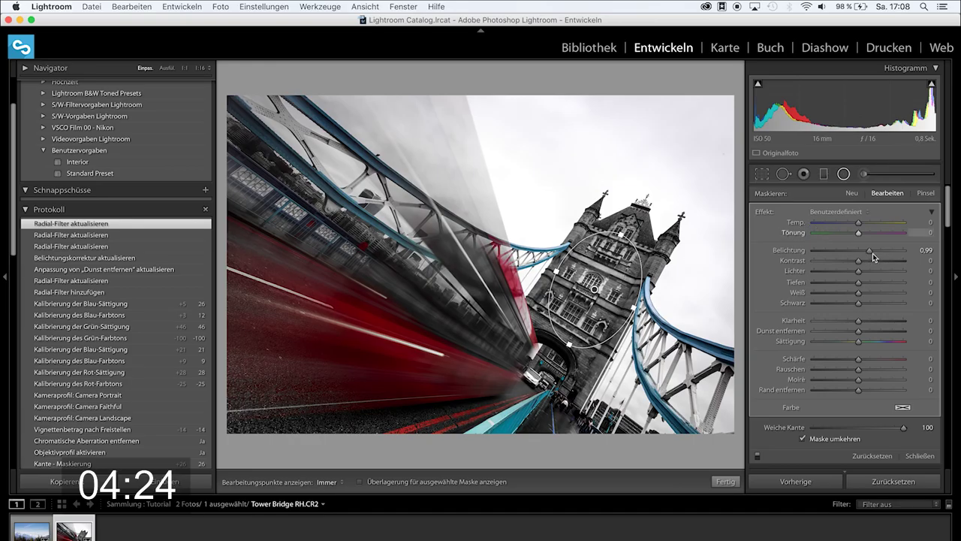
drag(869, 250, 875, 253)
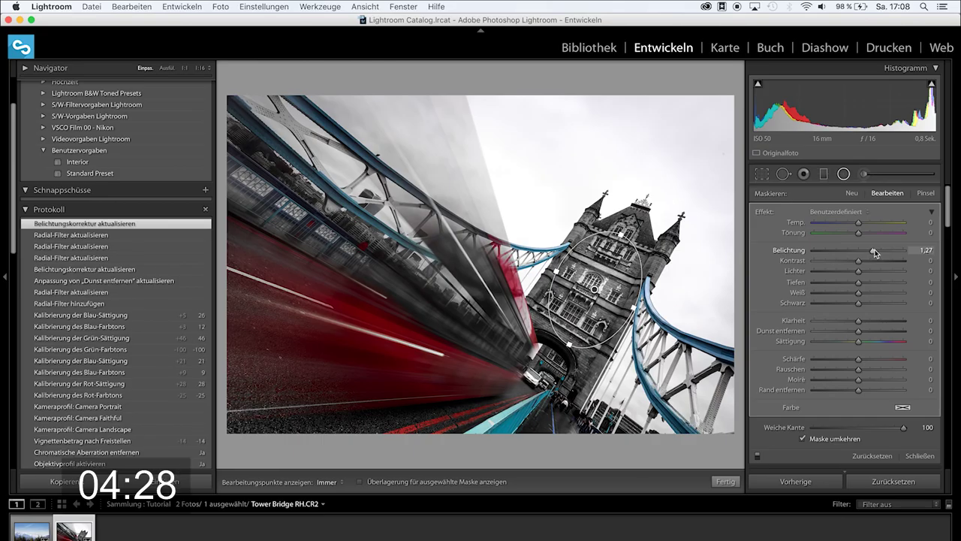
drag(875, 253, 873, 252)
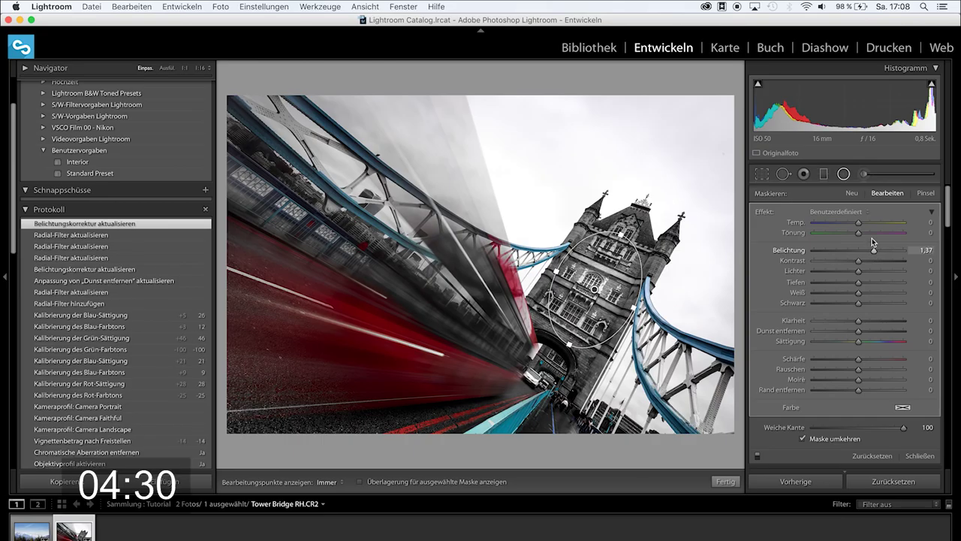
Close the radial filter and set global Schwarz to −57 and Tiefen to +14.
scroll(847, 443, down, 2)
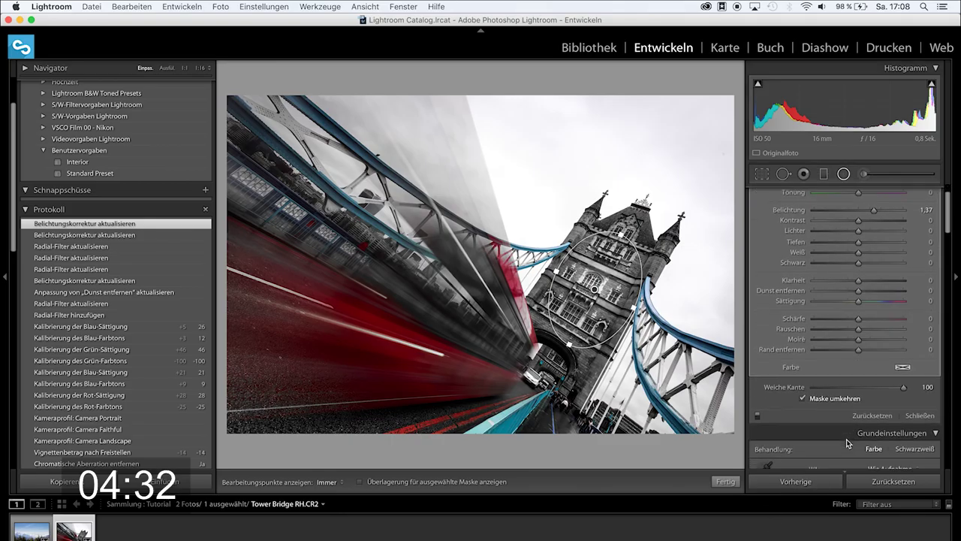
click(922, 413)
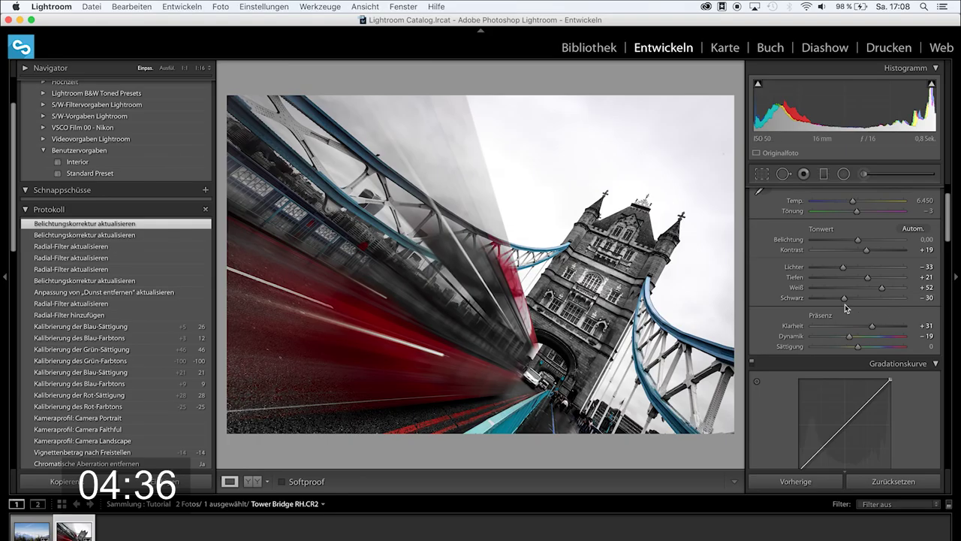
drag(842, 299, 828, 300)
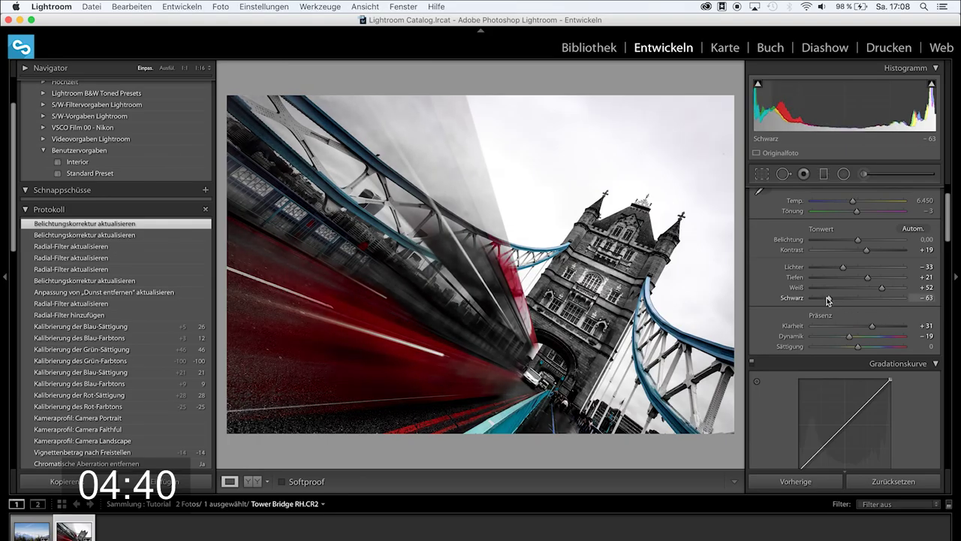
drag(828, 300, 830, 300)
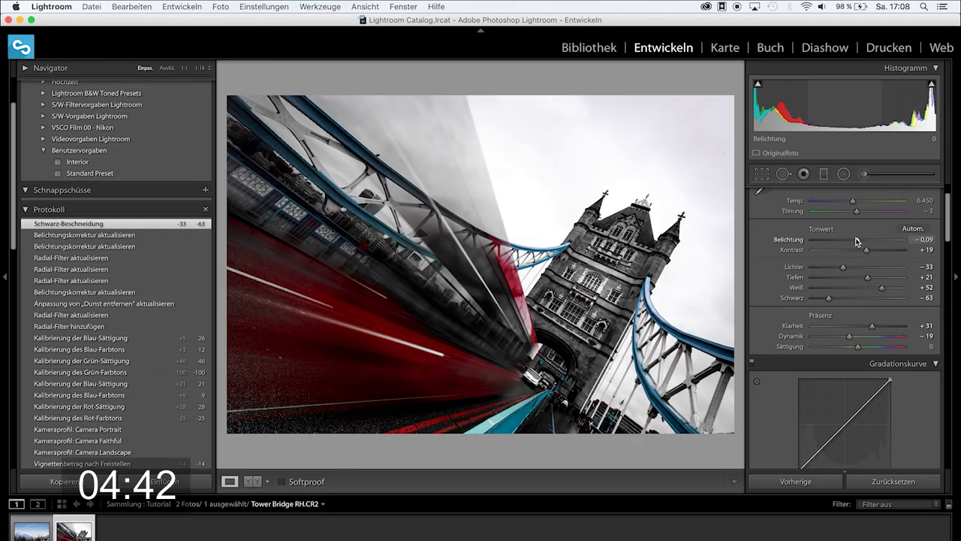
drag(859, 240, 857, 239)
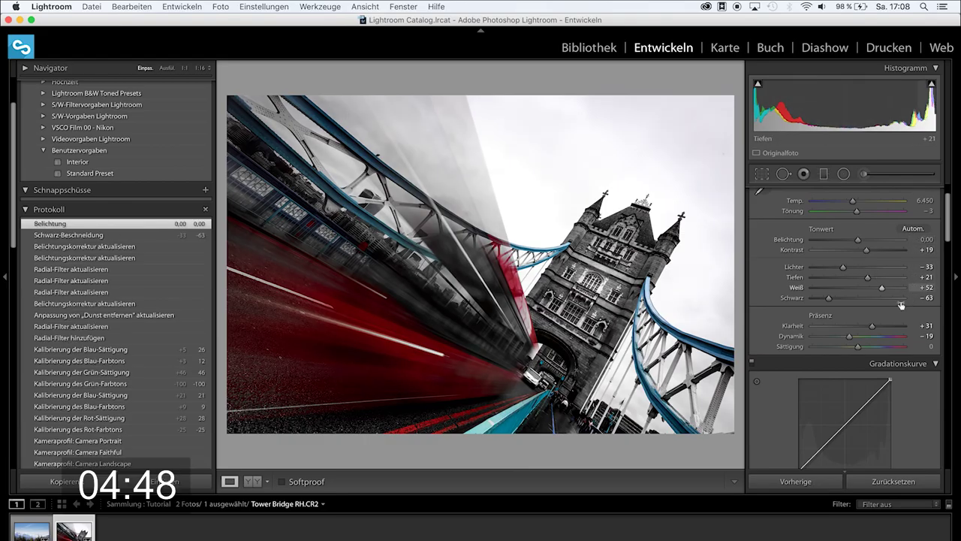
drag(831, 301, 864, 280)
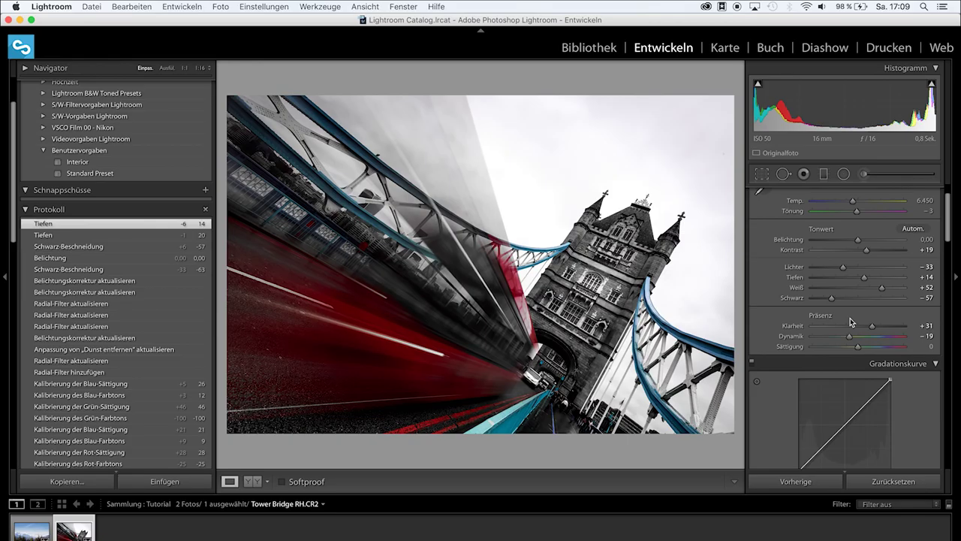
scroll(146, 318, down, 10)
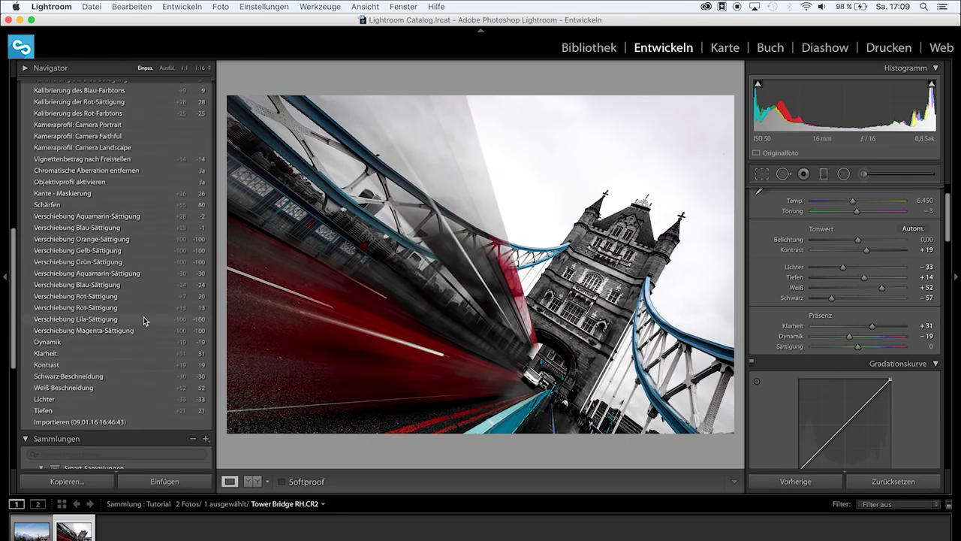
click(78, 422)
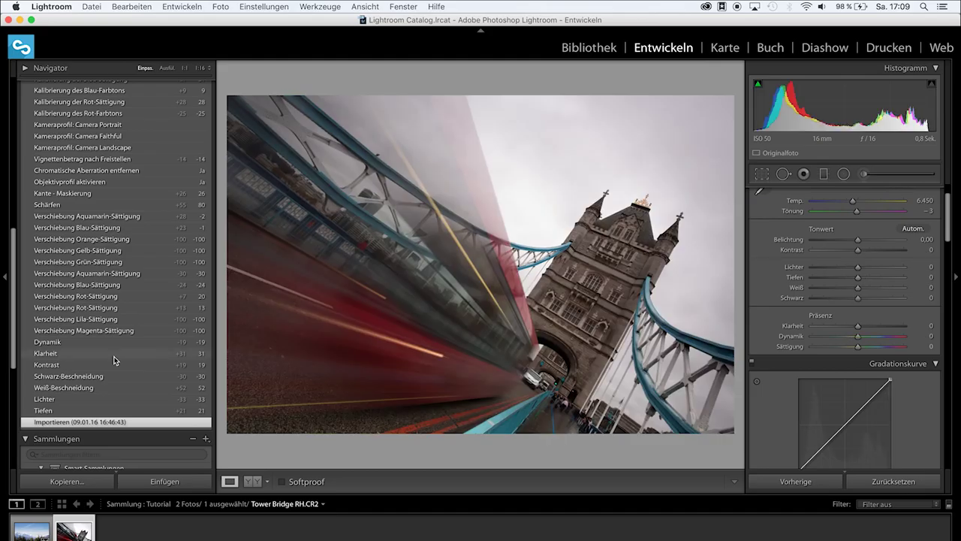
scroll(113, 361, up, 4)
scroll(113, 361, up, 4)
scroll(113, 361, up, 3)
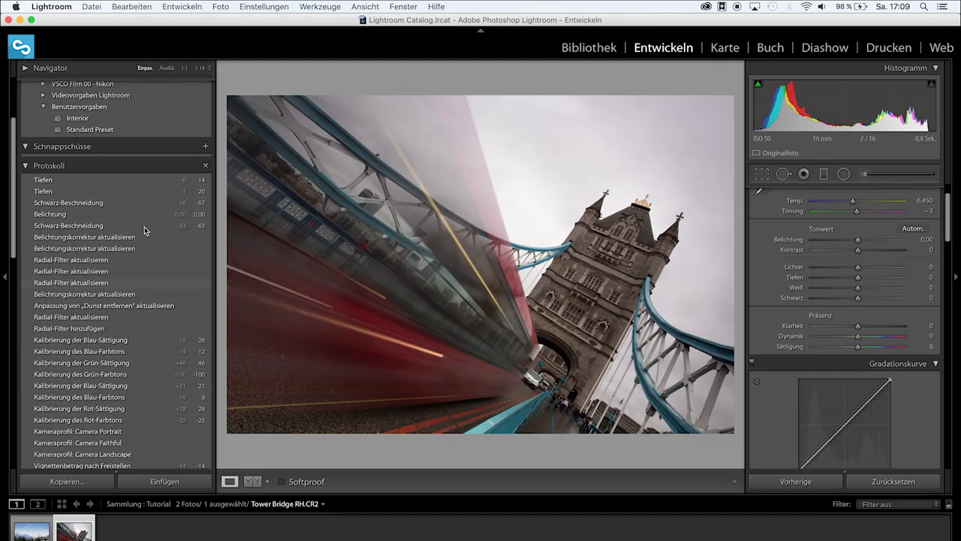
click(150, 180)
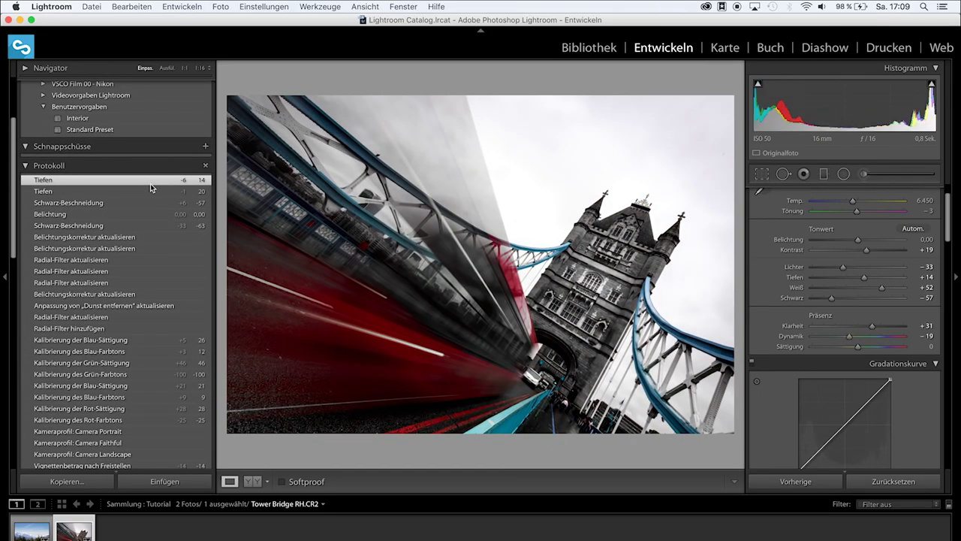